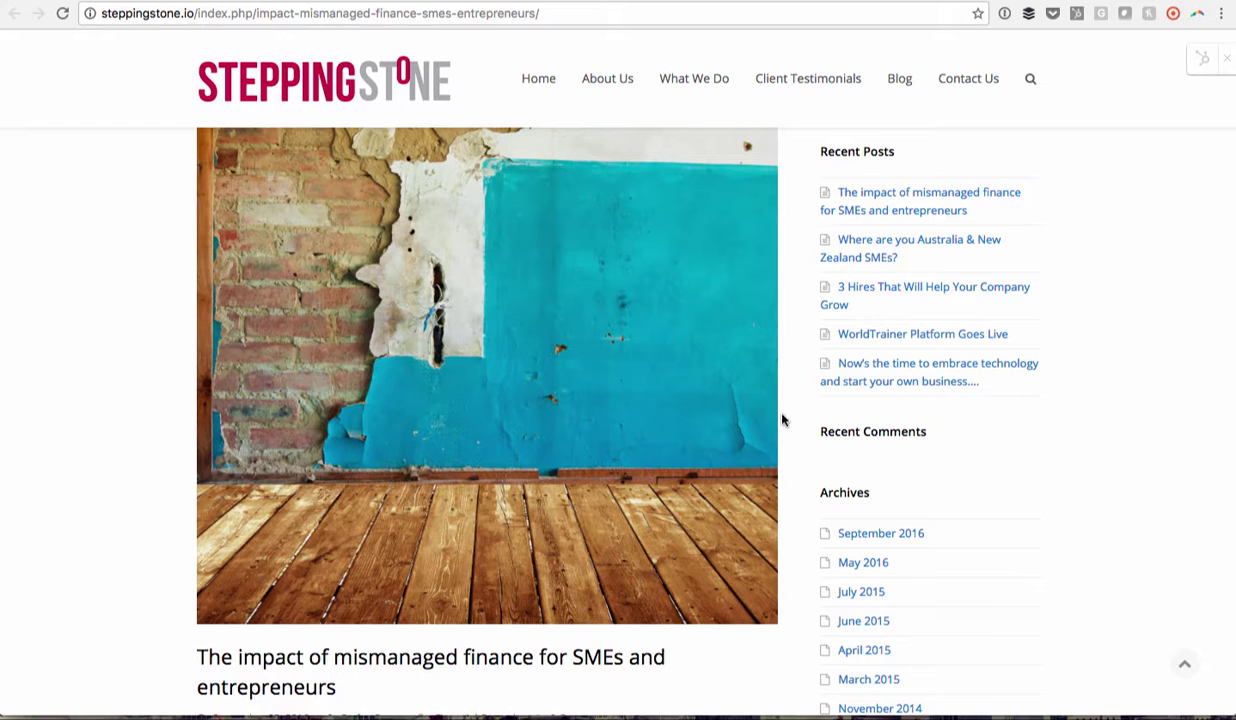
# Look over the Stepping Stone blog post about mismanaged finance, including its image, title and opening paragraphs.
pyautogui.scroll(-2, 798, 521)
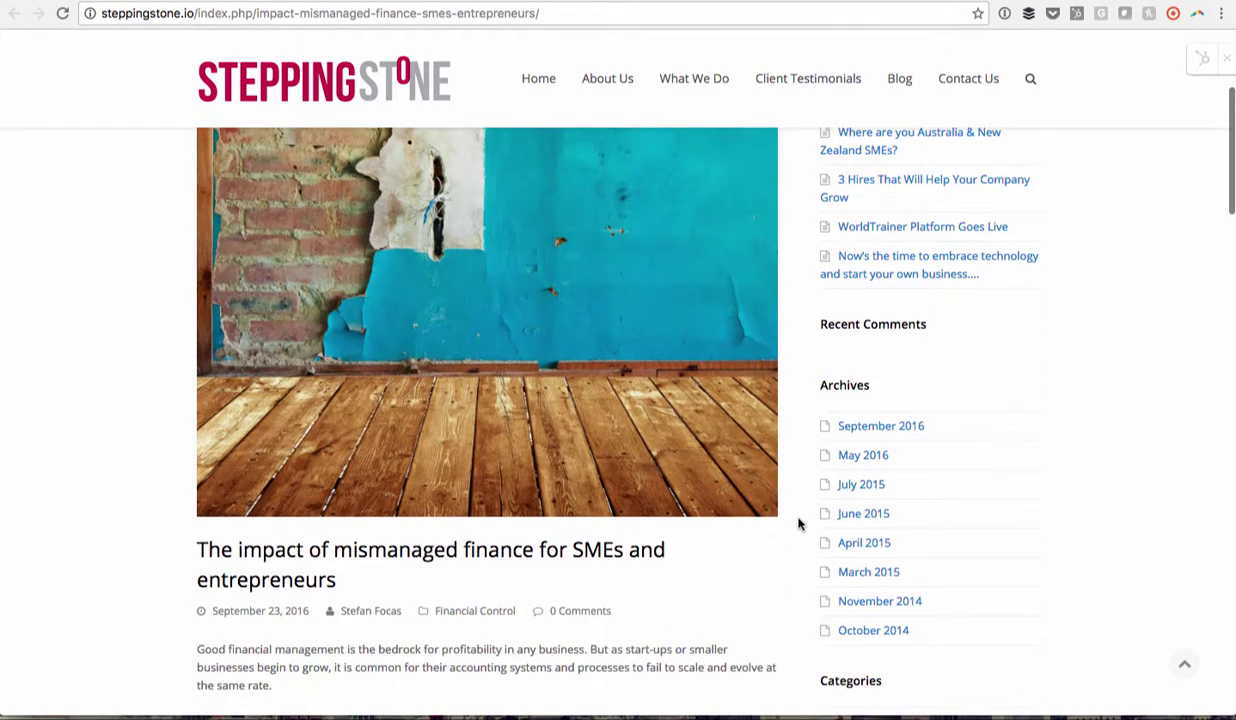
pyautogui.scroll(3, 798, 521)
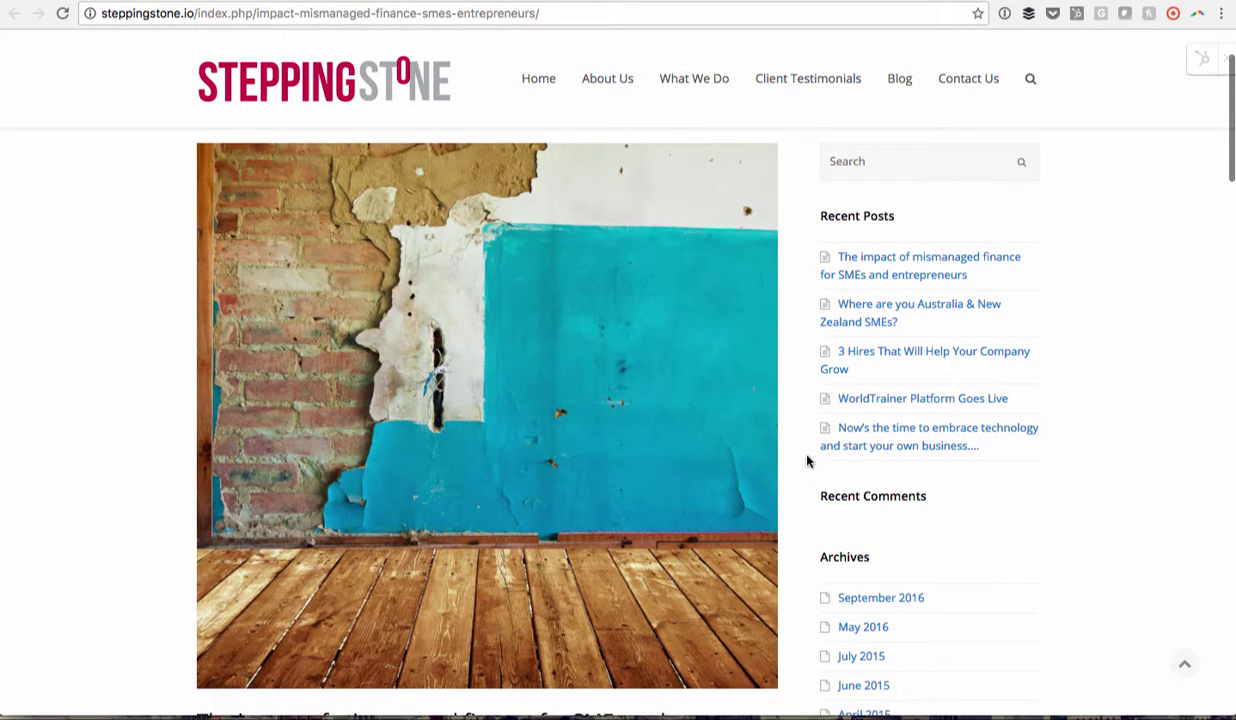
pyautogui.scroll(-3, 808, 461)
pyautogui.scroll(-2, 808, 461)
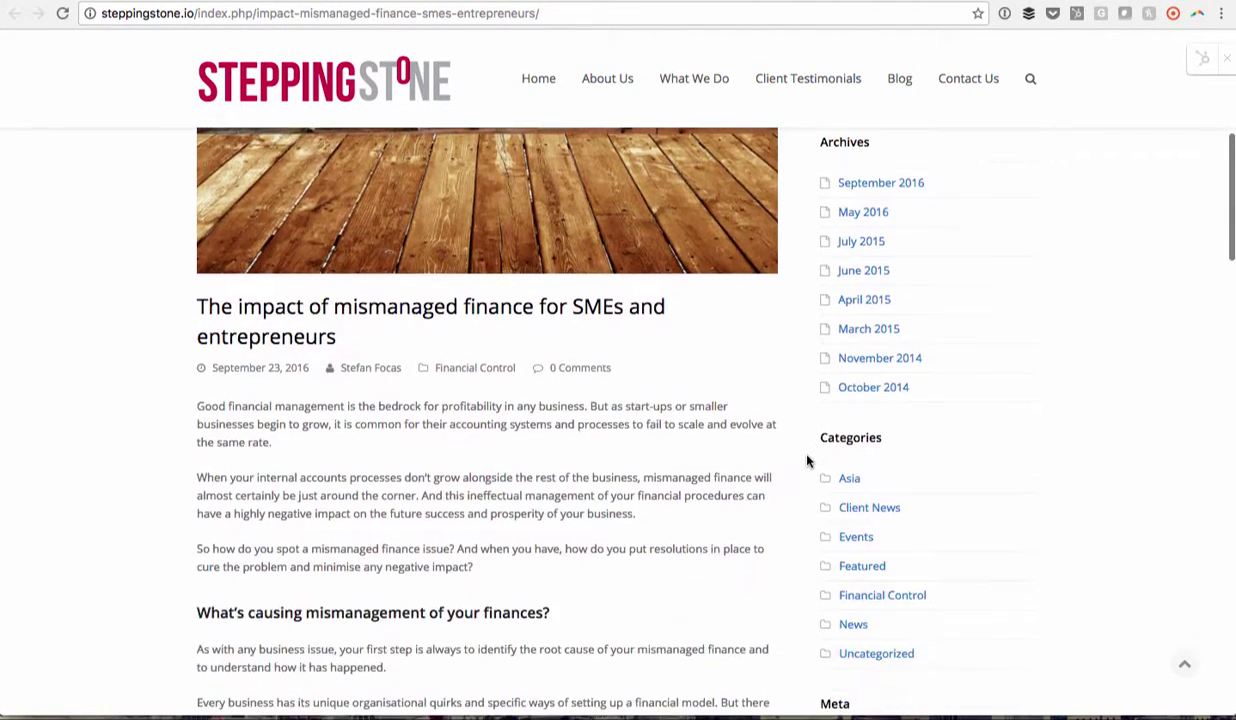
pyautogui.scroll(3, 460, 250)
pyautogui.scroll(-3, 452, 289)
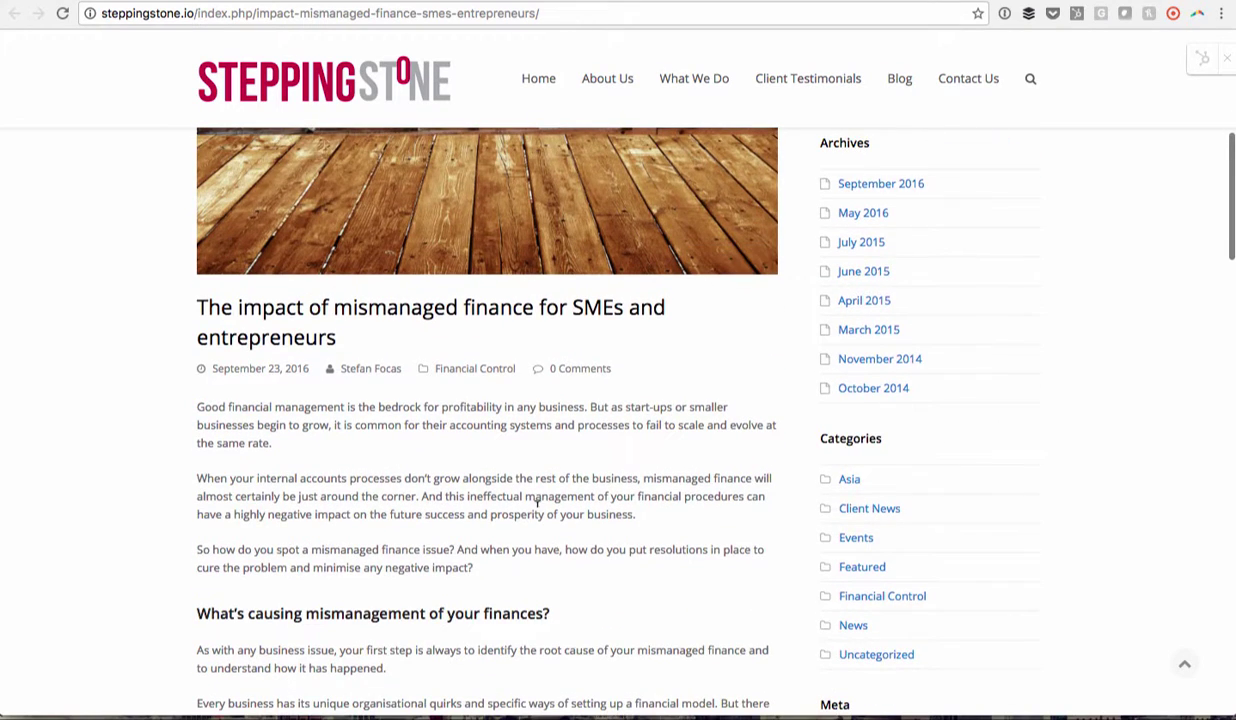
pyautogui.scroll(-2, 520, 487)
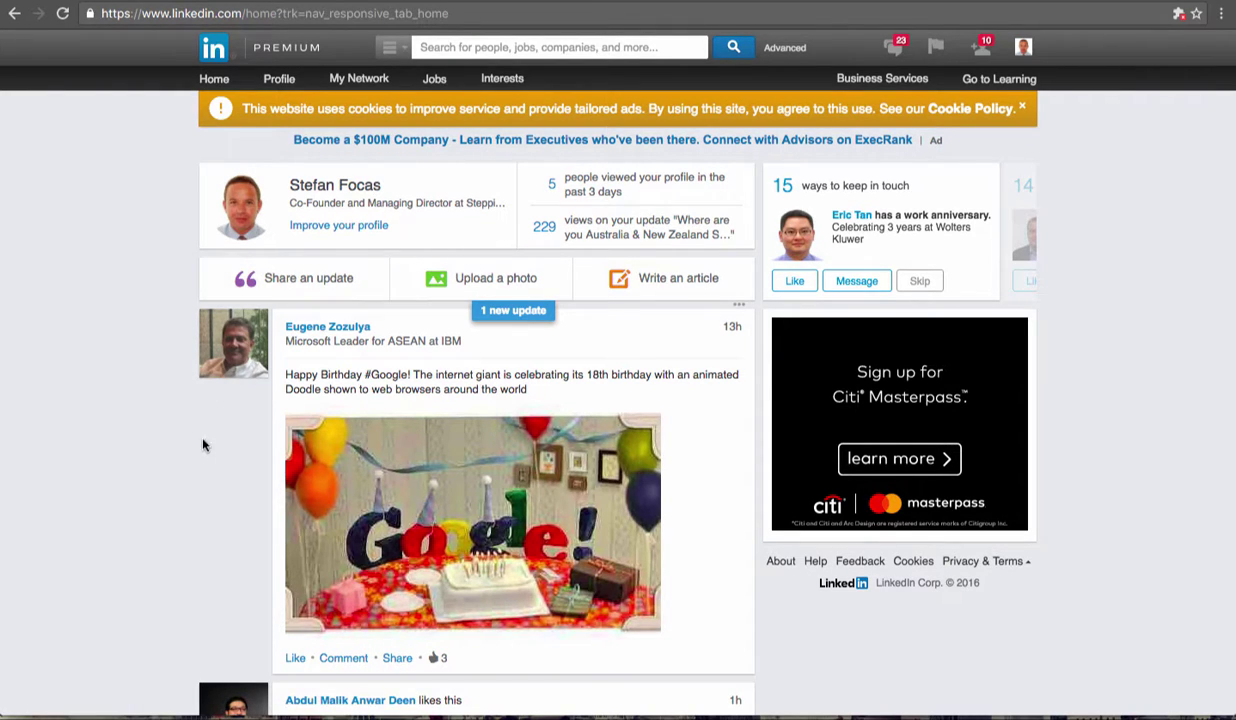
# Switch to LinkedIn, look through the posts in the home feed and check the recent notifications.
pyautogui.scroll(-5, 213, 484)
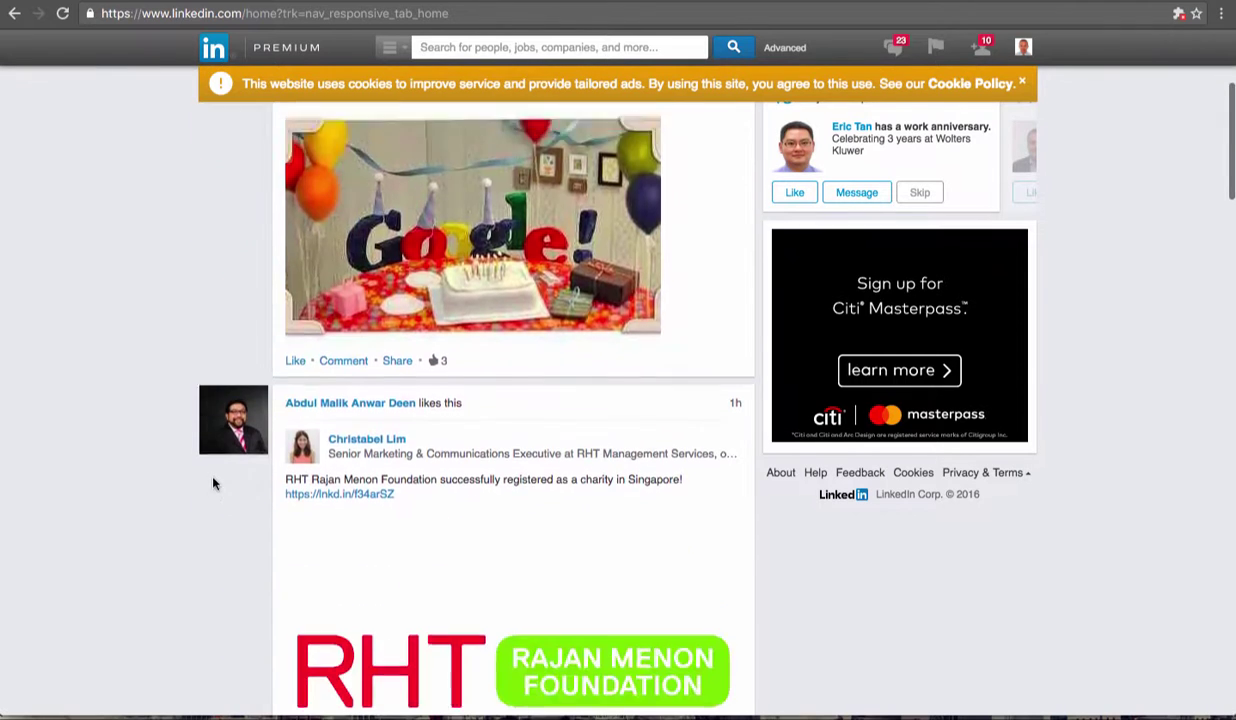
pyautogui.scroll(-10, 213, 484)
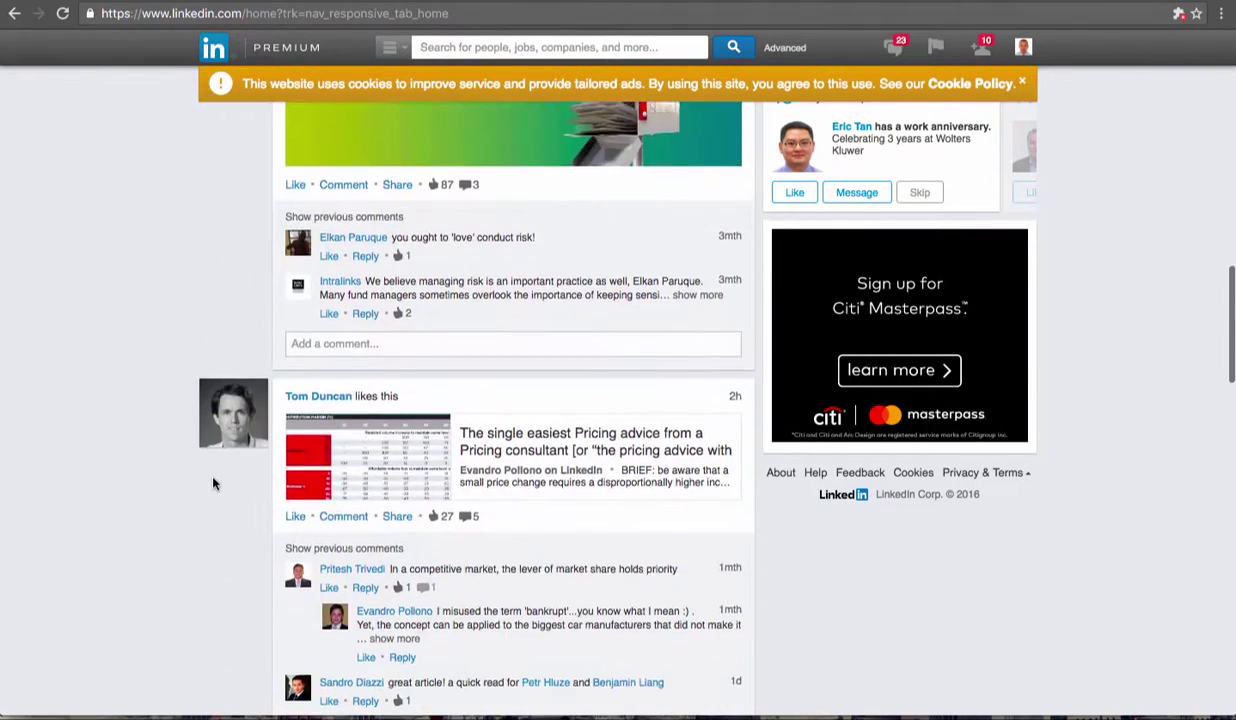
pyautogui.scroll(-4, 213, 484)
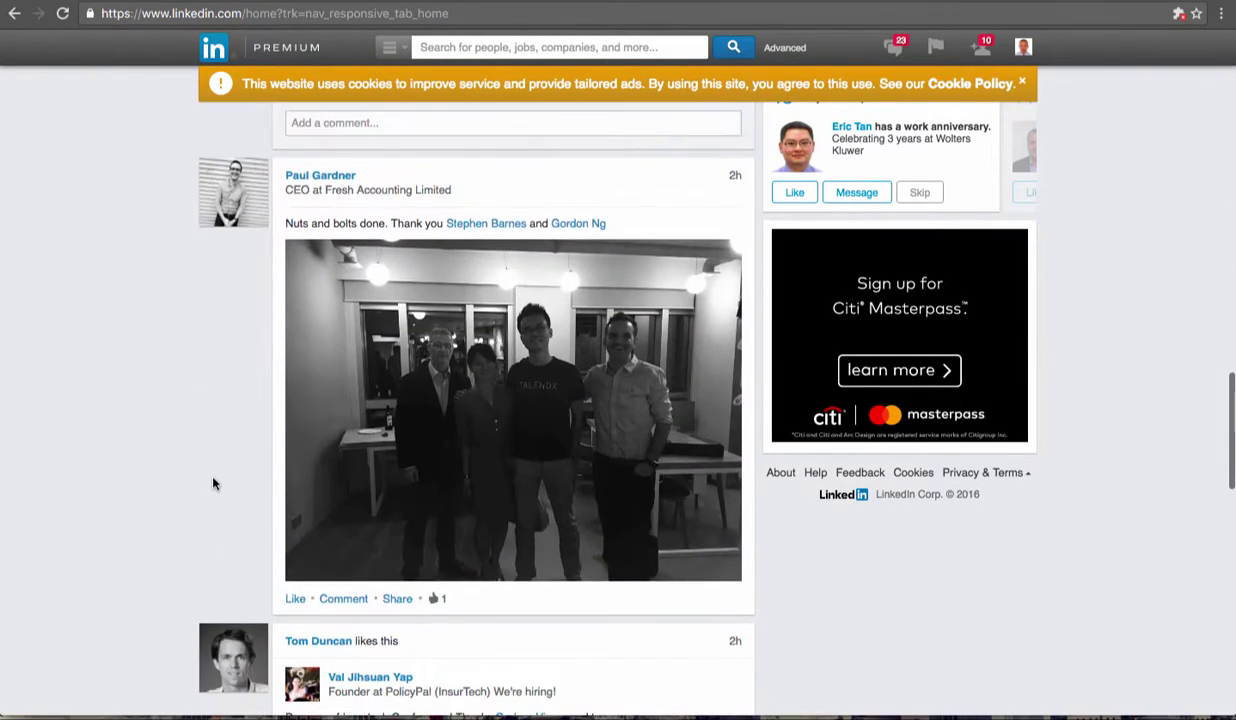
pyautogui.scroll(2, 213, 484)
pyautogui.scroll(14, 213, 484)
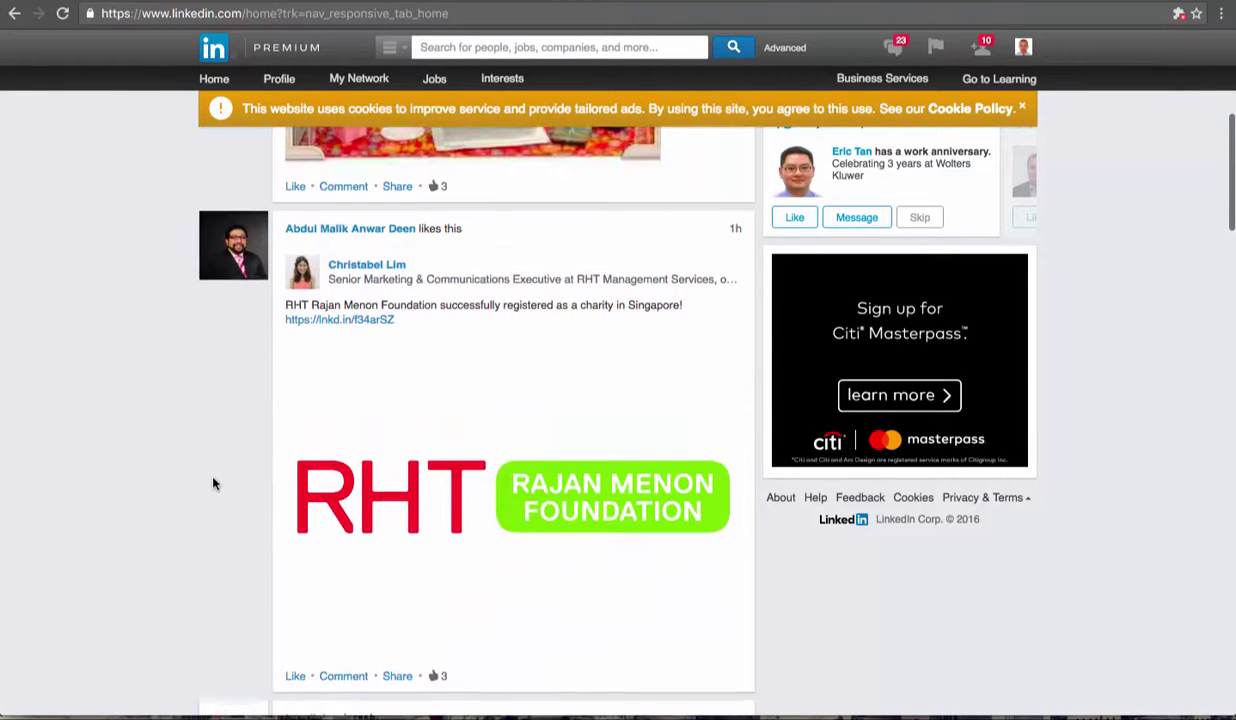
pyautogui.scroll(3, 213, 484)
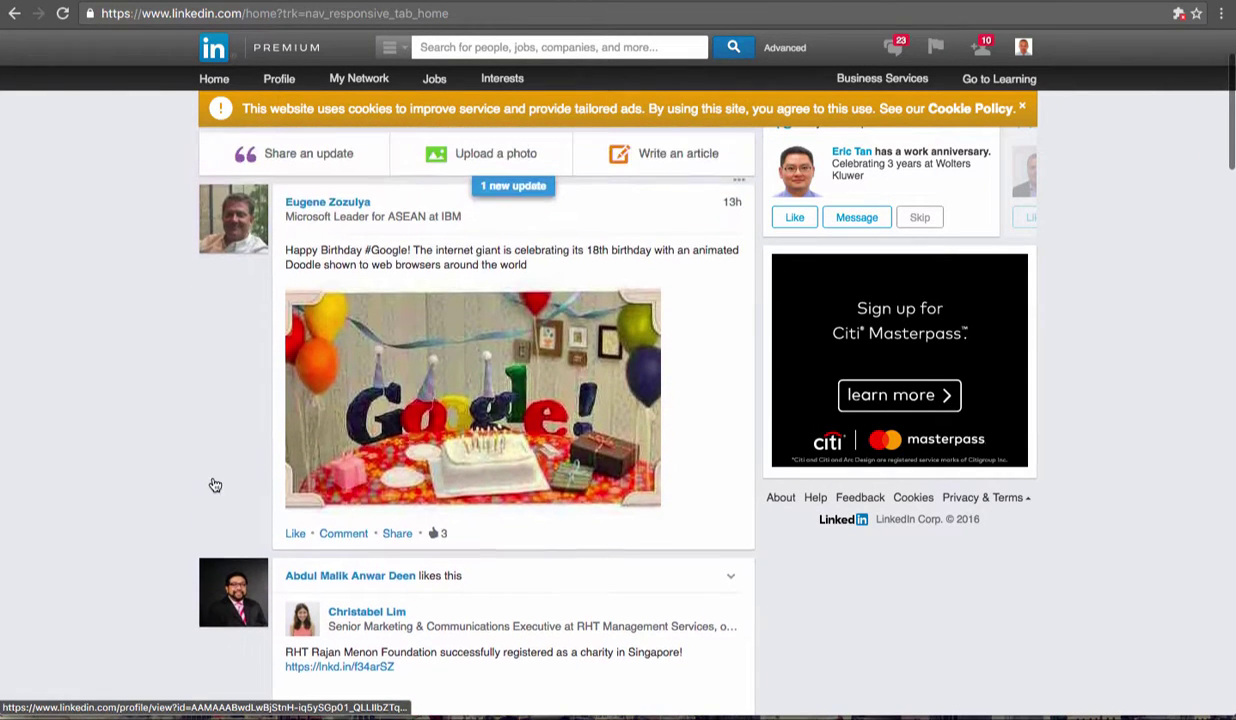
pyautogui.scroll(-1, 213, 484)
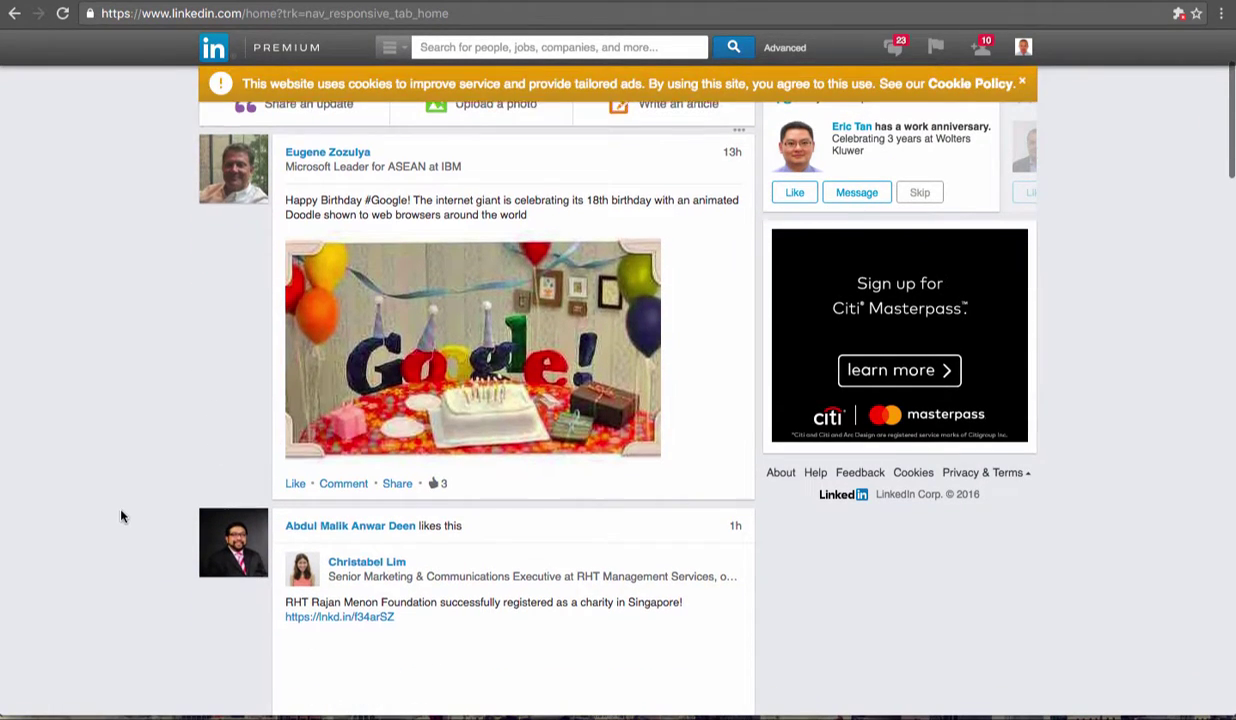
pyautogui.scroll(-1, 116, 491)
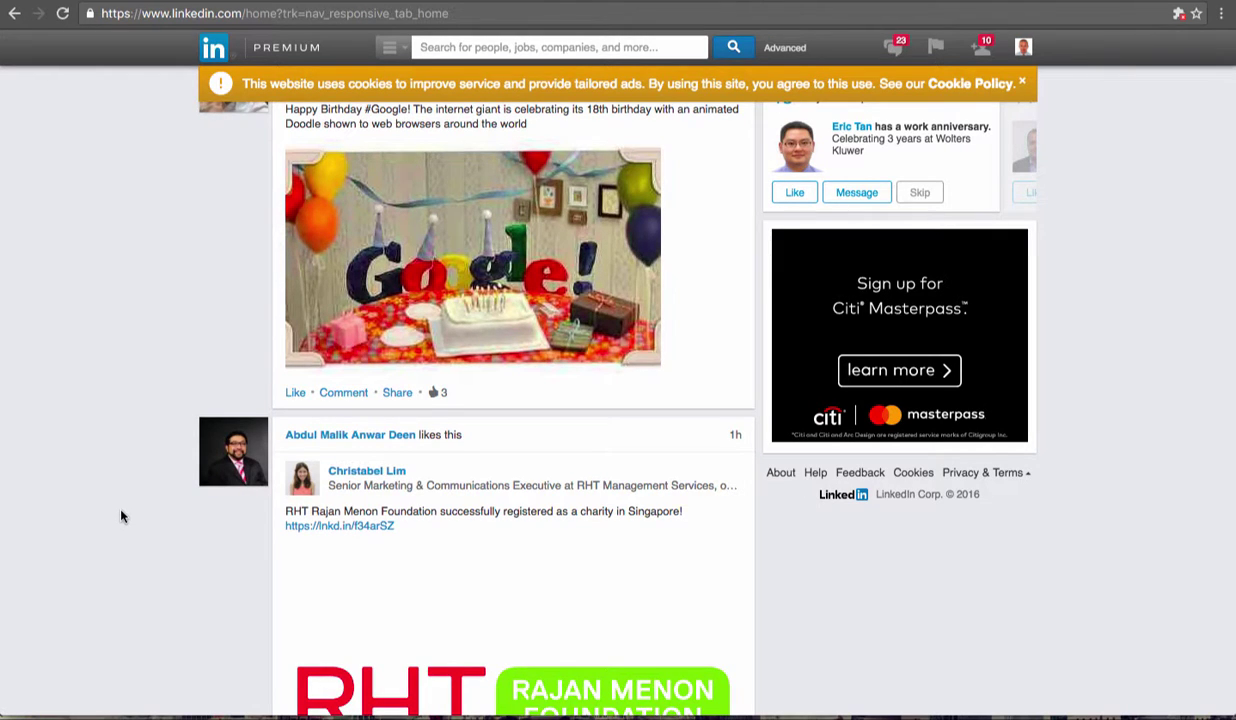
pyautogui.scroll(-2, 121, 516)
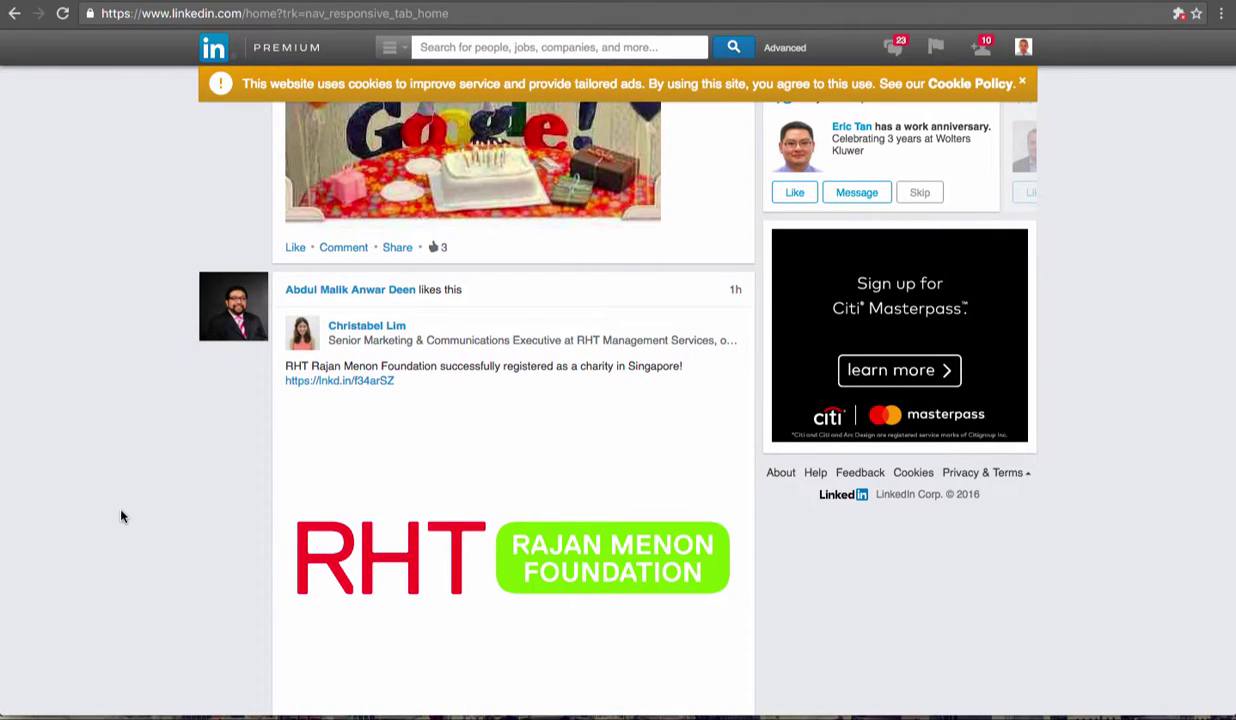
pyautogui.scroll(4, 121, 516)
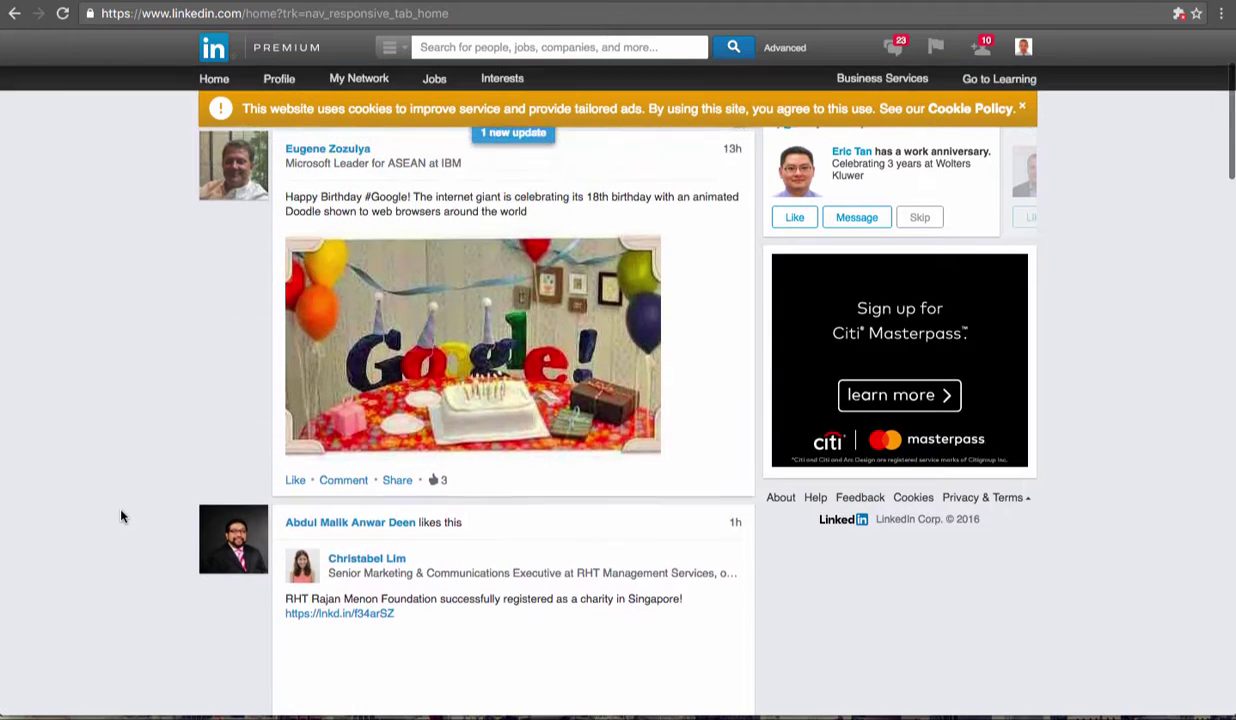
pyautogui.scroll(2, 121, 516)
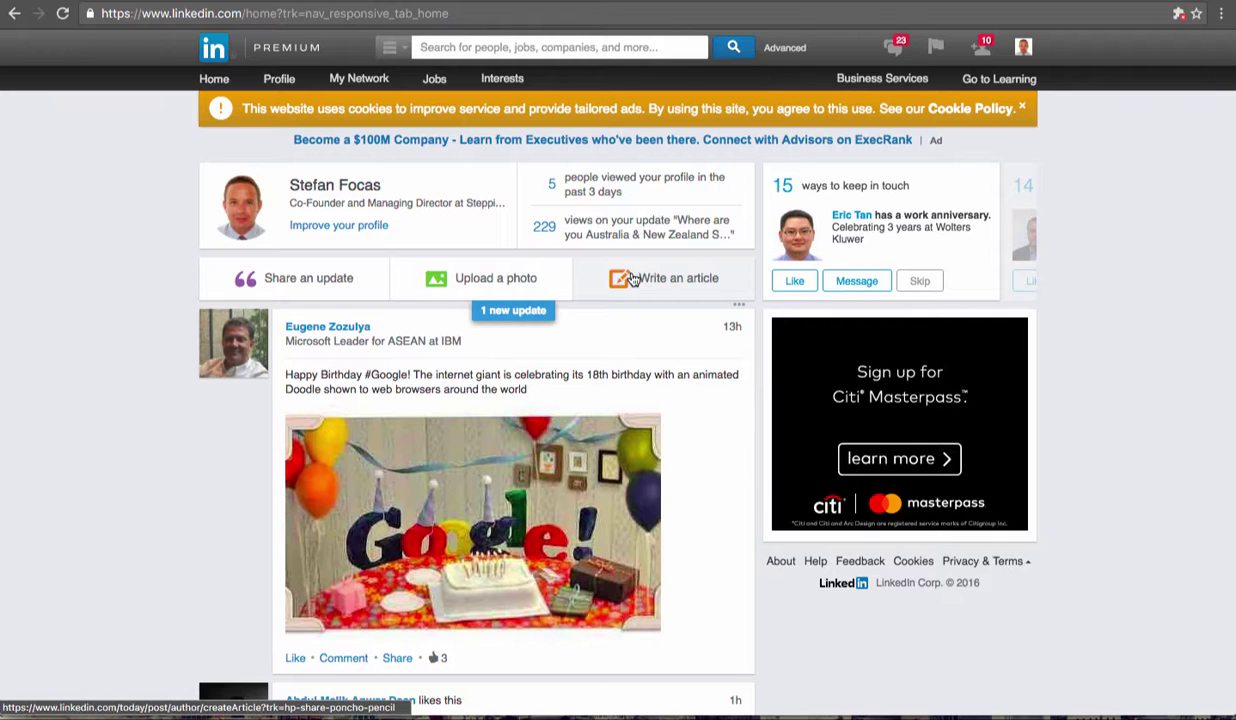
pyautogui.moveTo(938, 50)
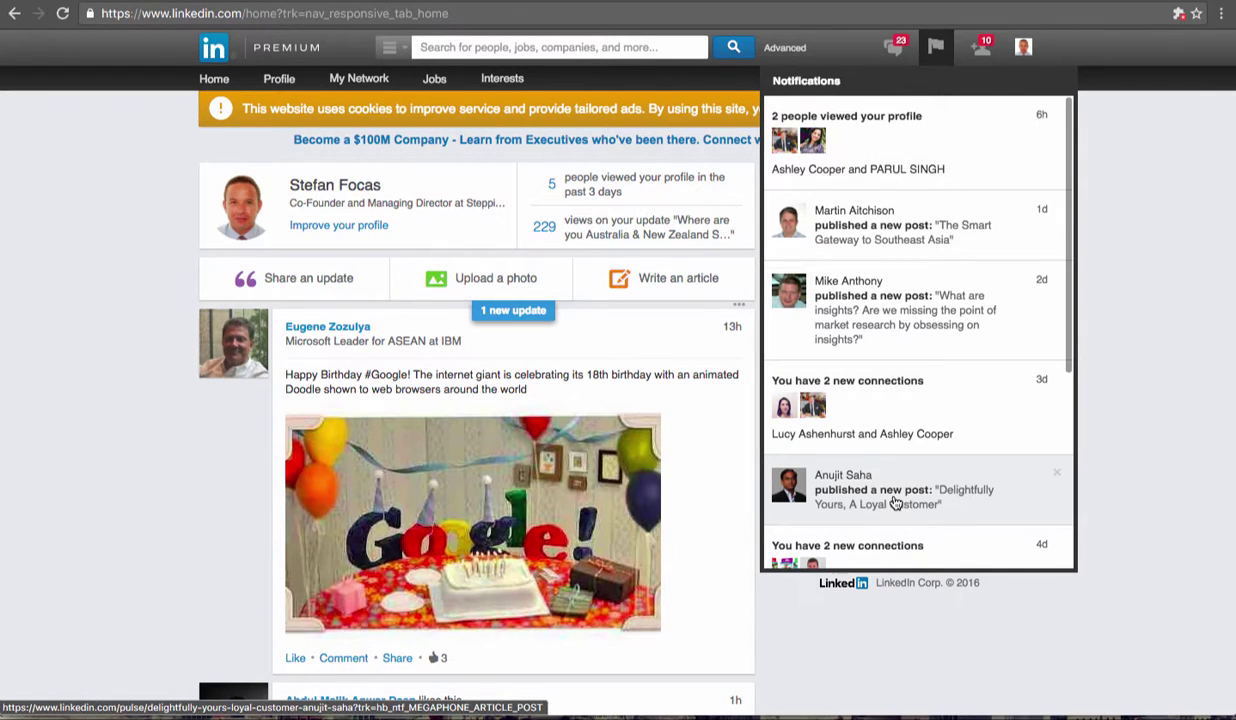
pyautogui.click(1181, 292)
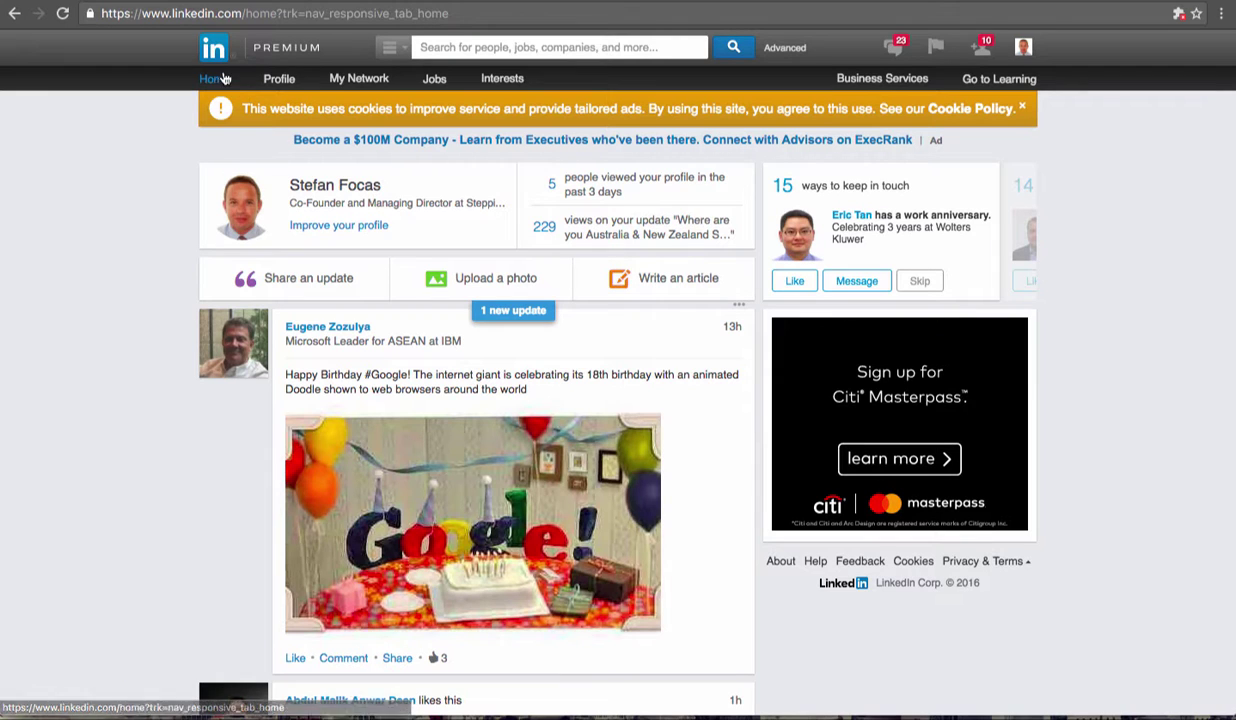
# Start a new LinkedIn article from the home page and look over the blank publishing editor.
pyautogui.click(619, 279)
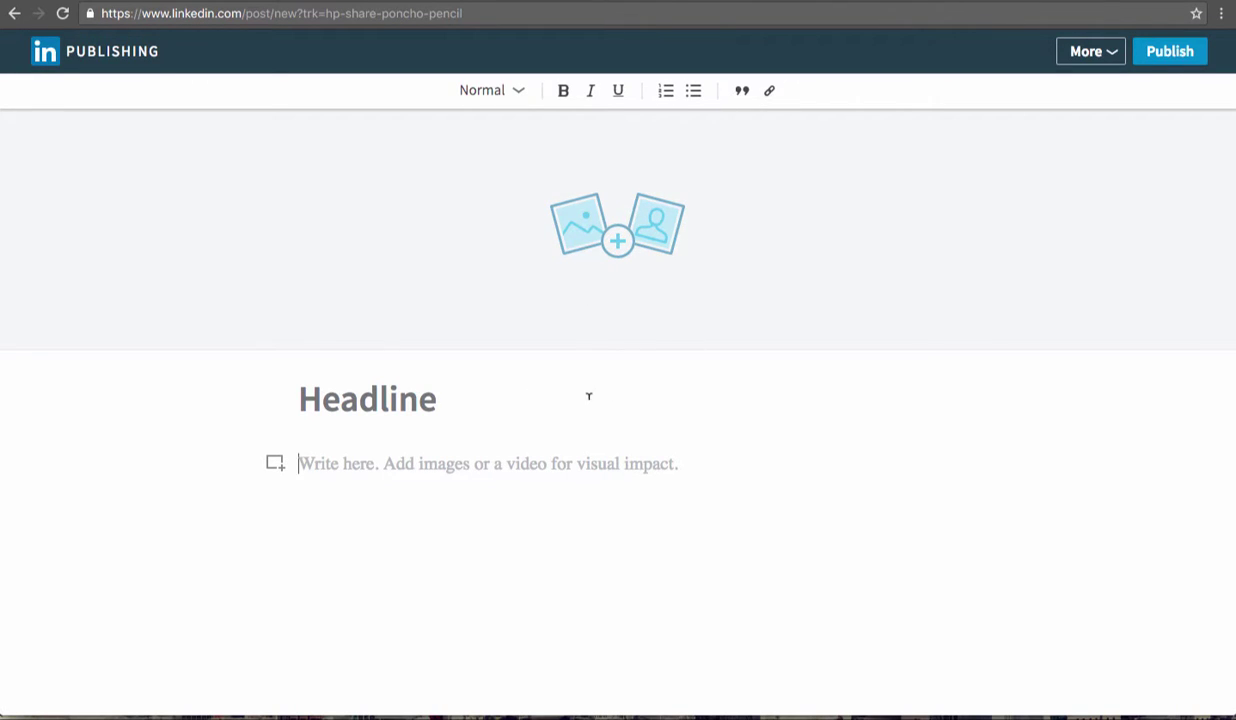
pyautogui.scroll(-1, 599, 431)
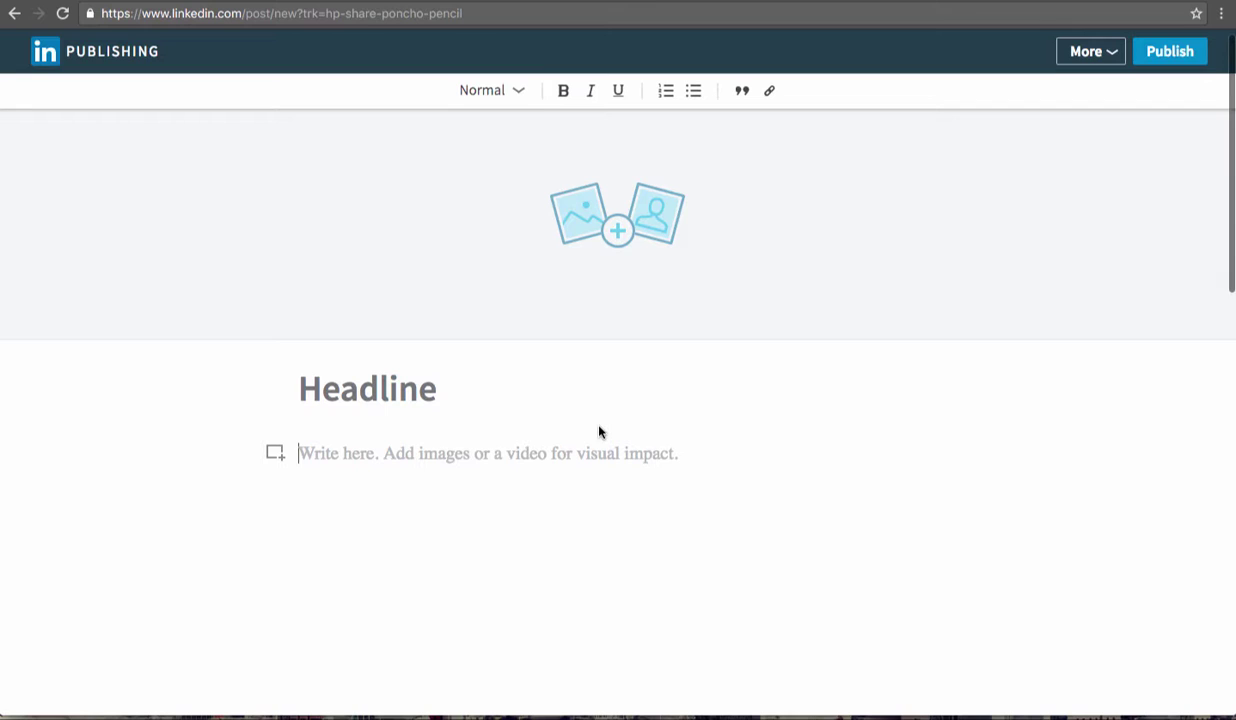
pyautogui.scroll(1, 600, 431)
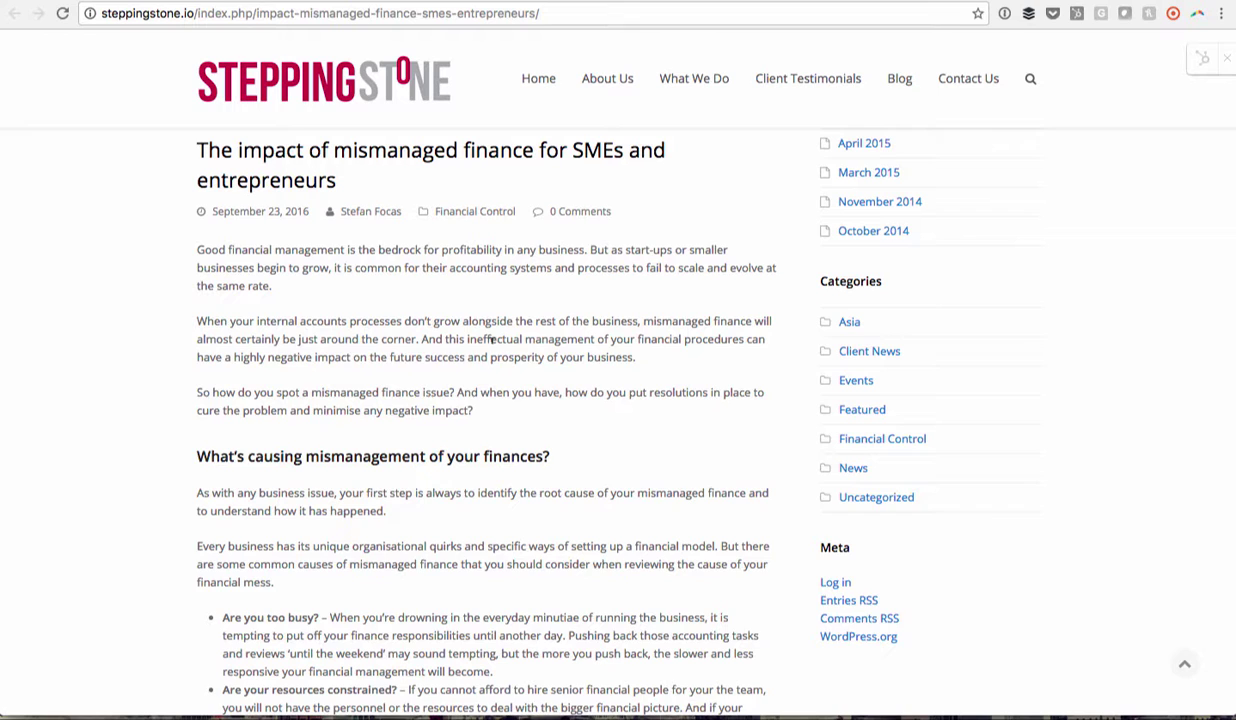
# Copy the blog post's title, "The impact of mismanaged finance for SMEs and entrepreneurs", into the LinkedIn article's headline.
pyautogui.scroll(1, 492, 340)
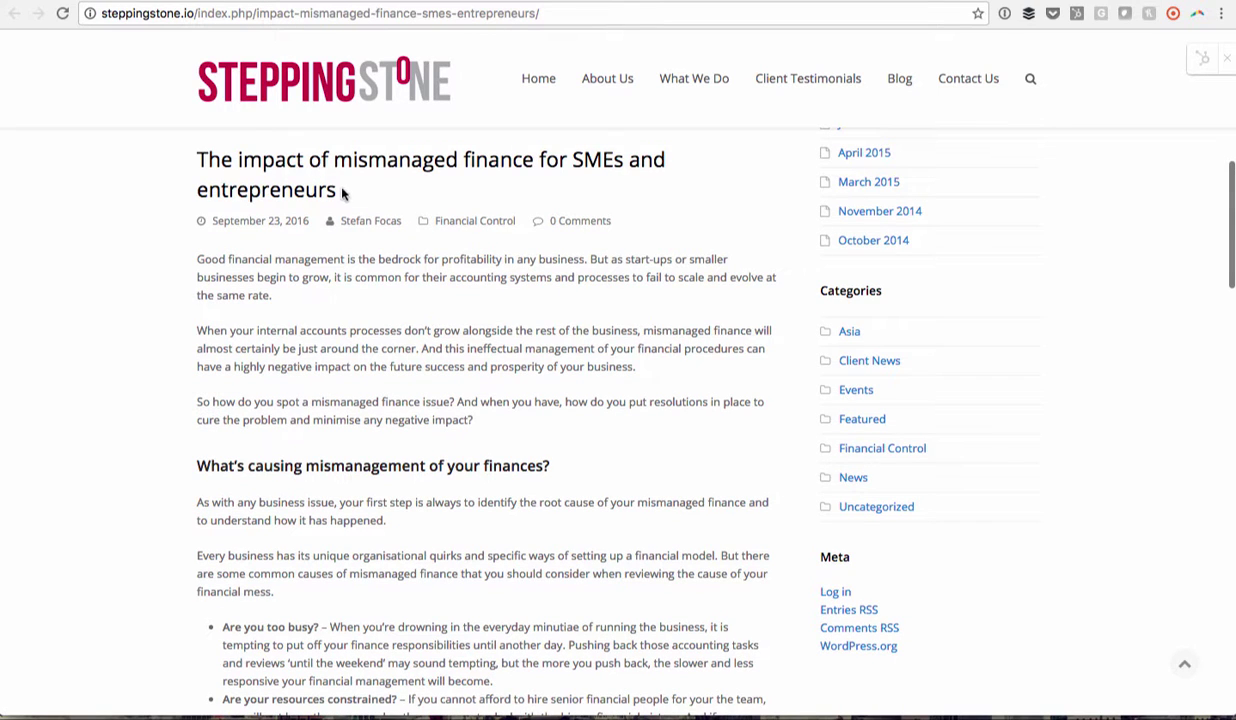
pyautogui.moveTo(337, 192); pyautogui.dragTo(199, 160)
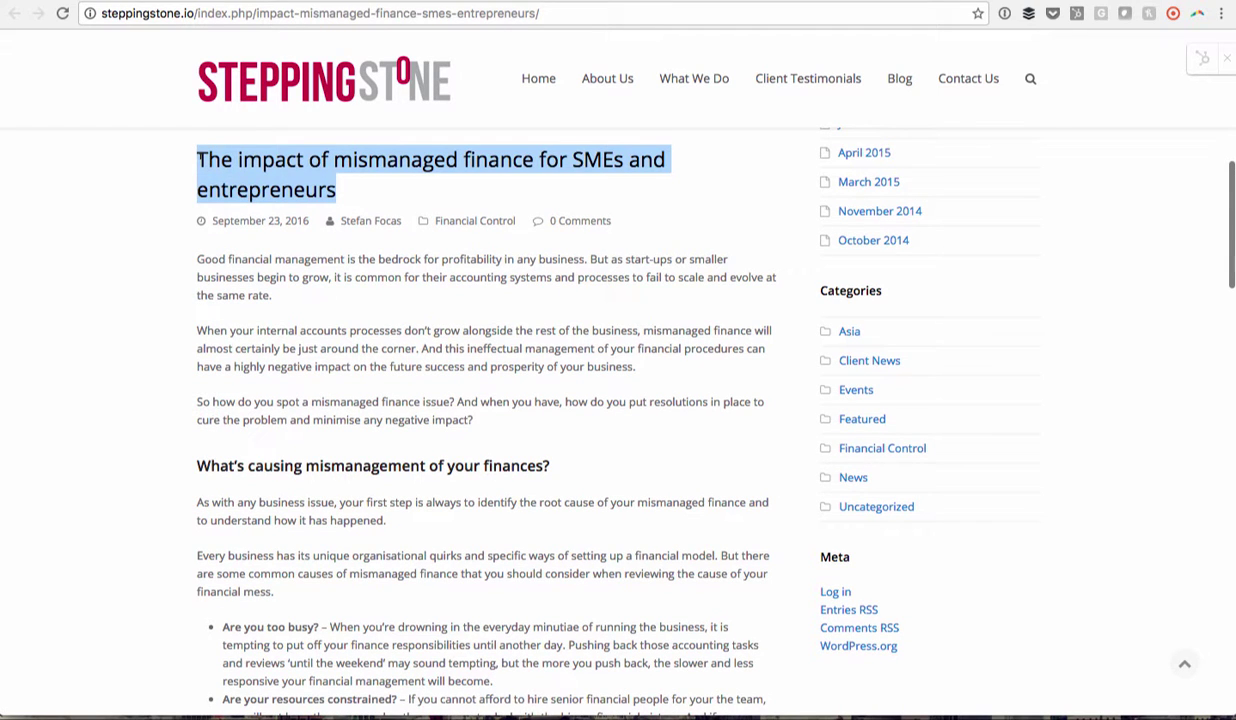
pyautogui.rightClick(217, 166)
pyautogui.click(246, 191)
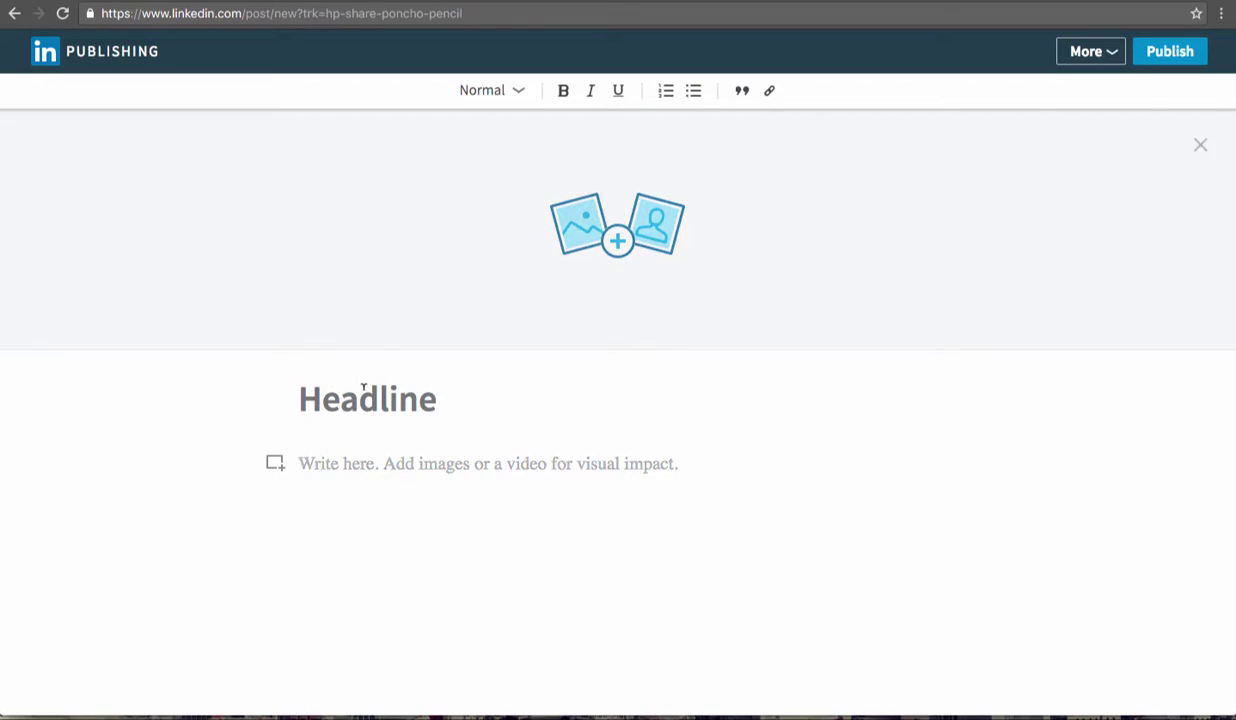
pyautogui.click(363, 389)
pyautogui.rightClick(365, 388)
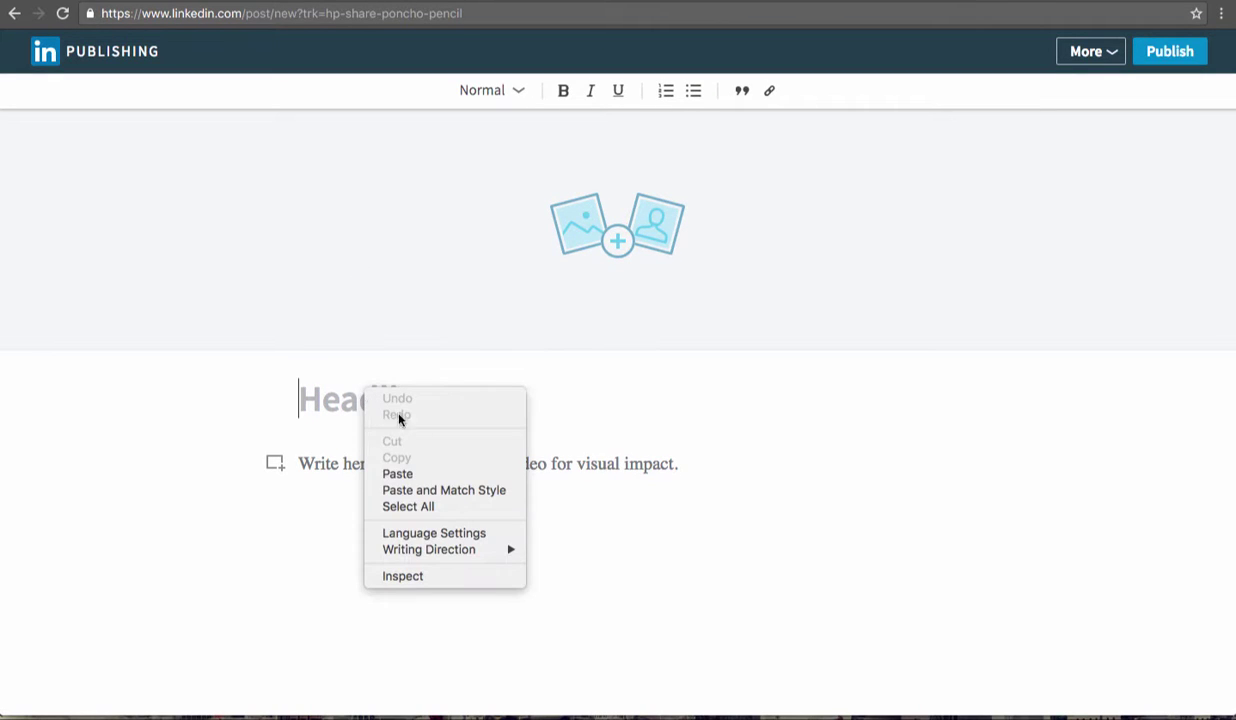
pyautogui.click(427, 474)
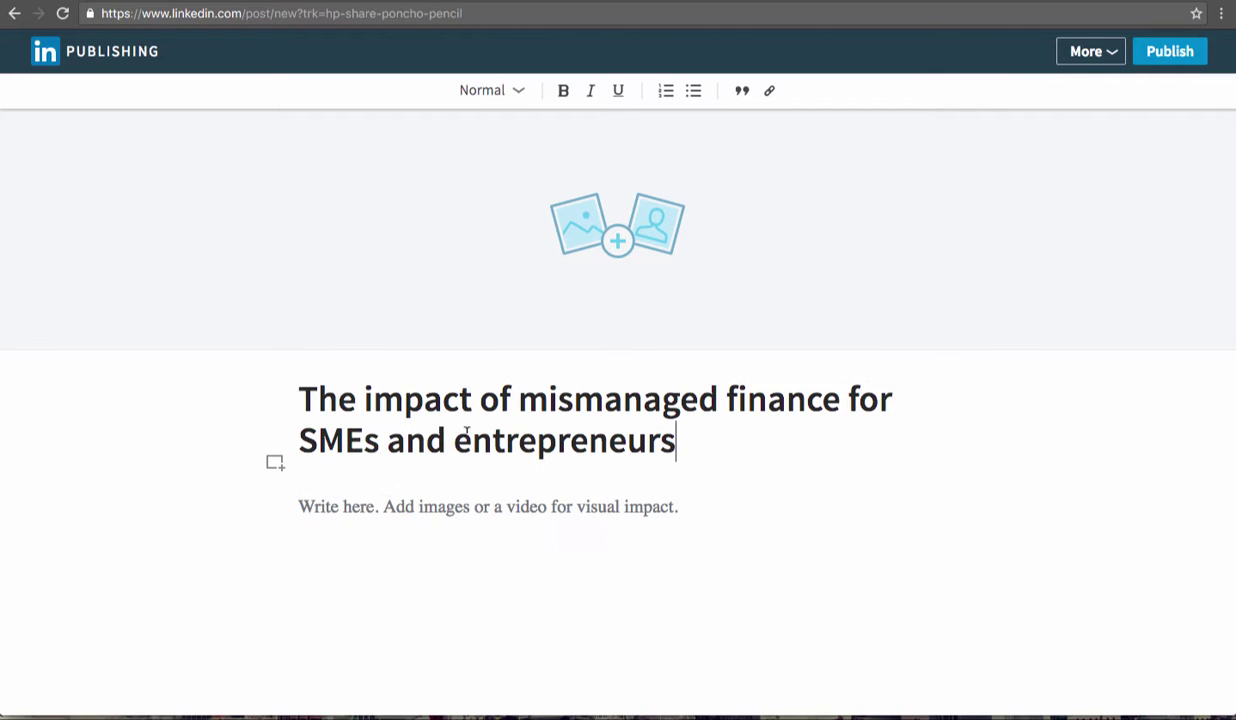
# Copy the blog post's full text, from "Good financial management" through the closing "Click here" link, into the LinkedIn article's body.
pyautogui.click(350, 506)
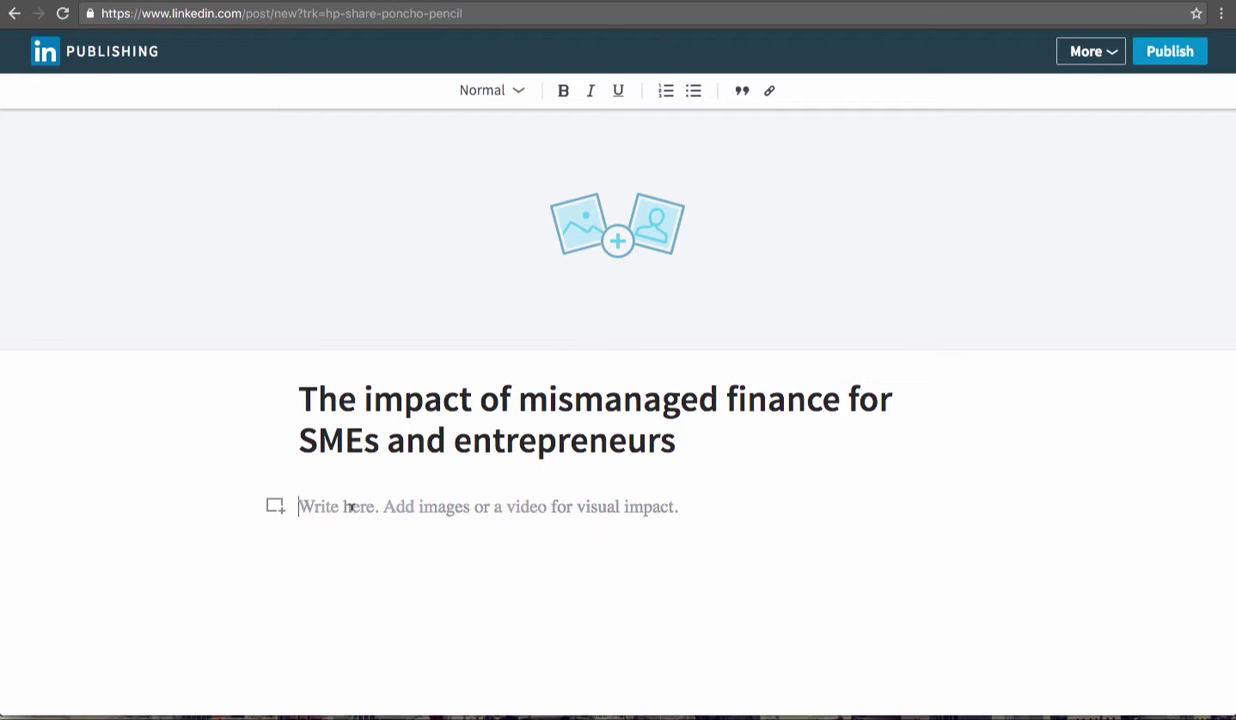
pyautogui.hotkey('alt', 'Tab')
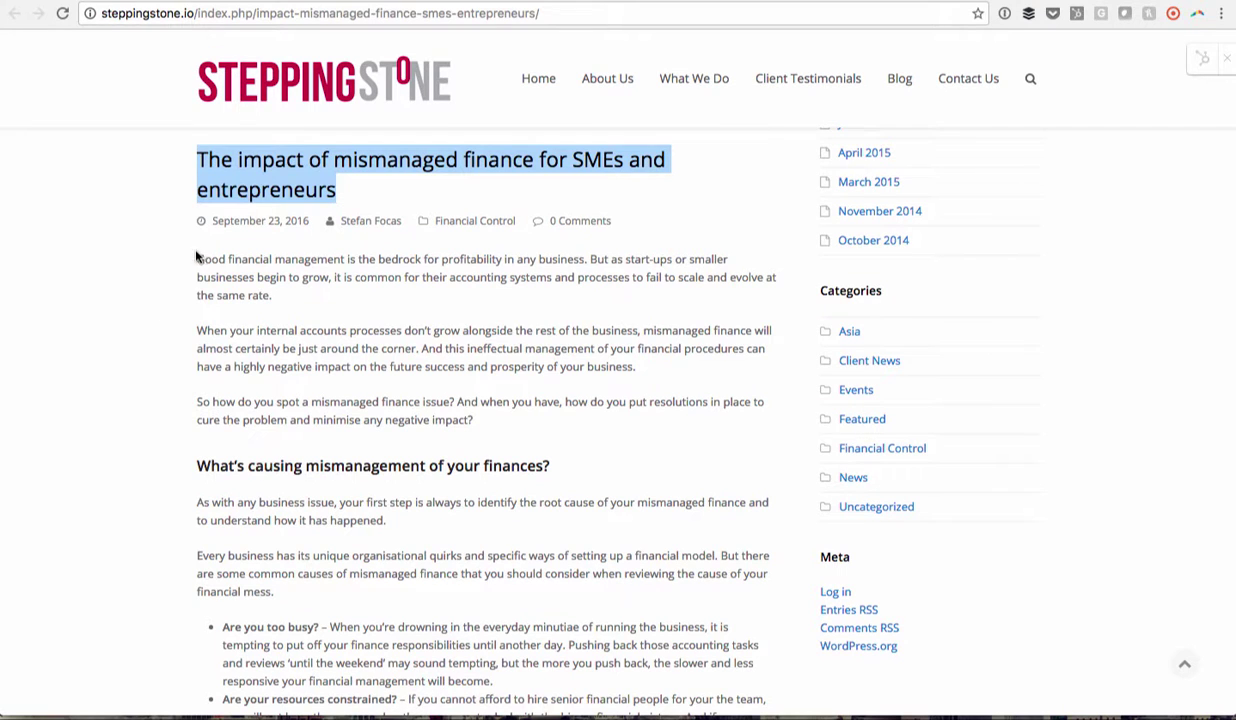
pyautogui.moveTo(196, 254); pyautogui.dragTo(488, 451)
pyautogui.scroll(-10, 368, 455)
pyautogui.scroll(-5, 367, 466)
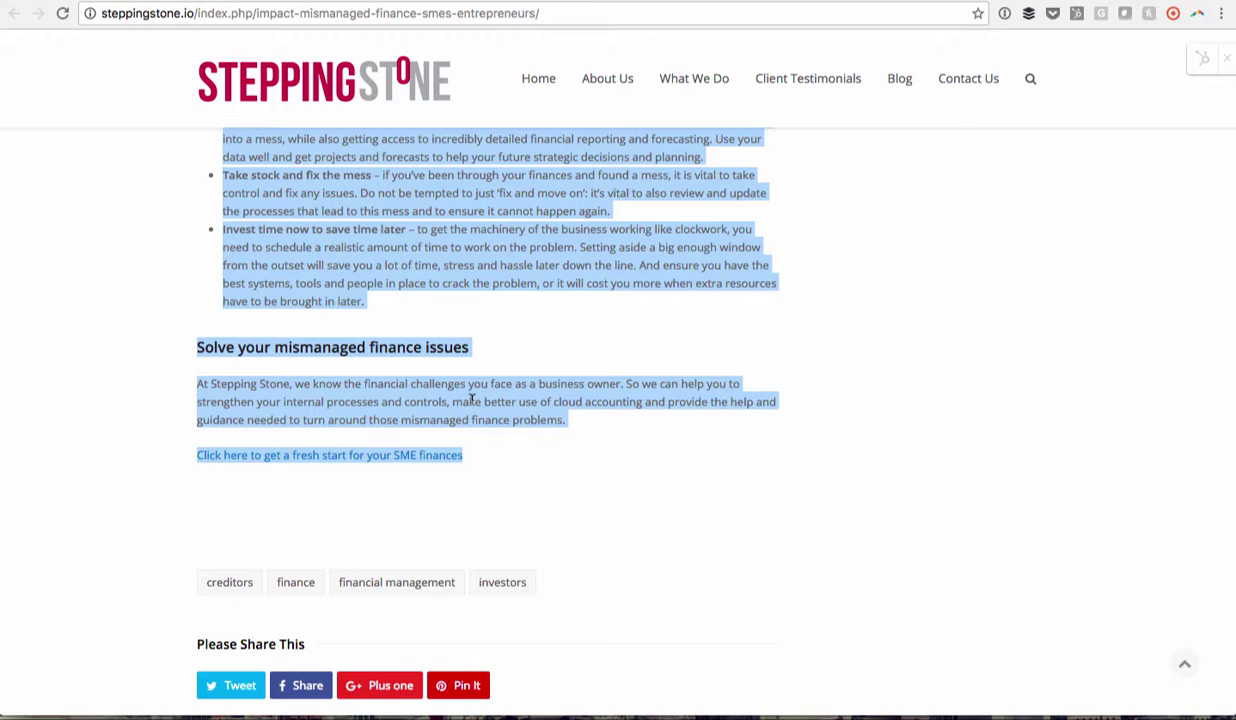
pyautogui.rightClick(452, 381)
pyautogui.click(497, 431)
pyautogui.press('super+grave')
pyautogui.rightClick(413, 507)
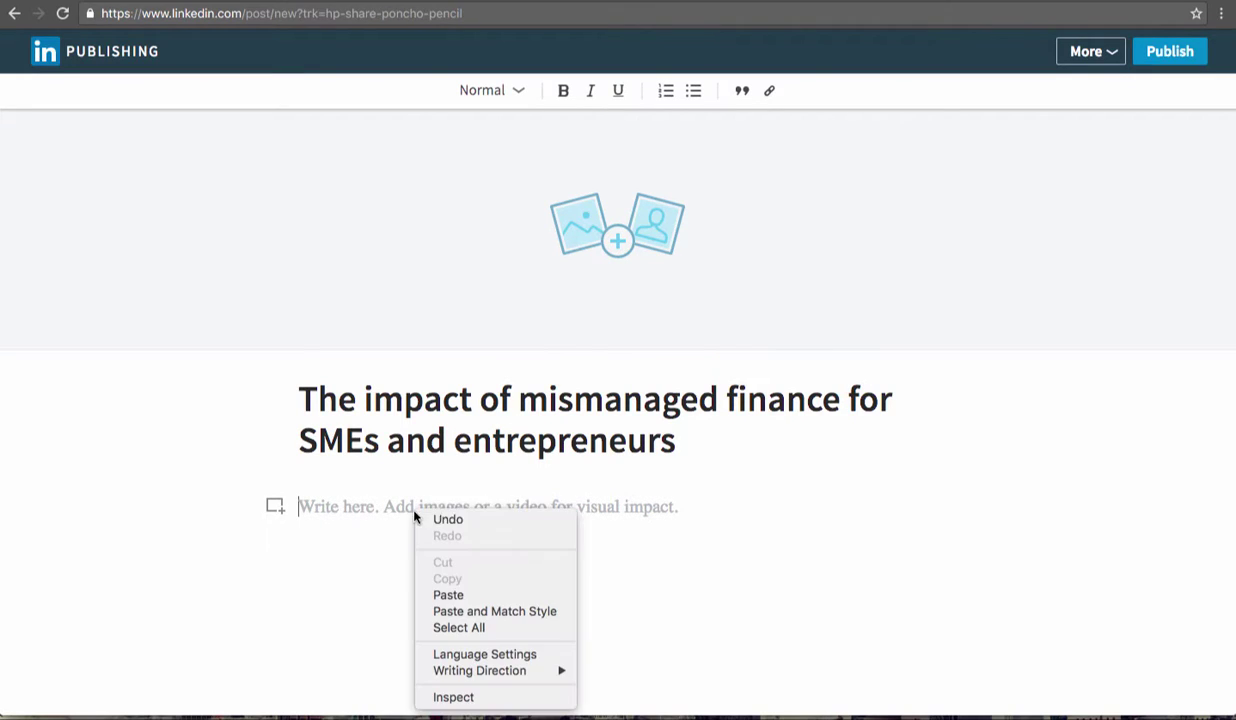
pyautogui.click(488, 593)
# Review the headings, paragraphs, bullet points and links in the pasted article body.
pyautogui.scroll(-5, 660, 535)
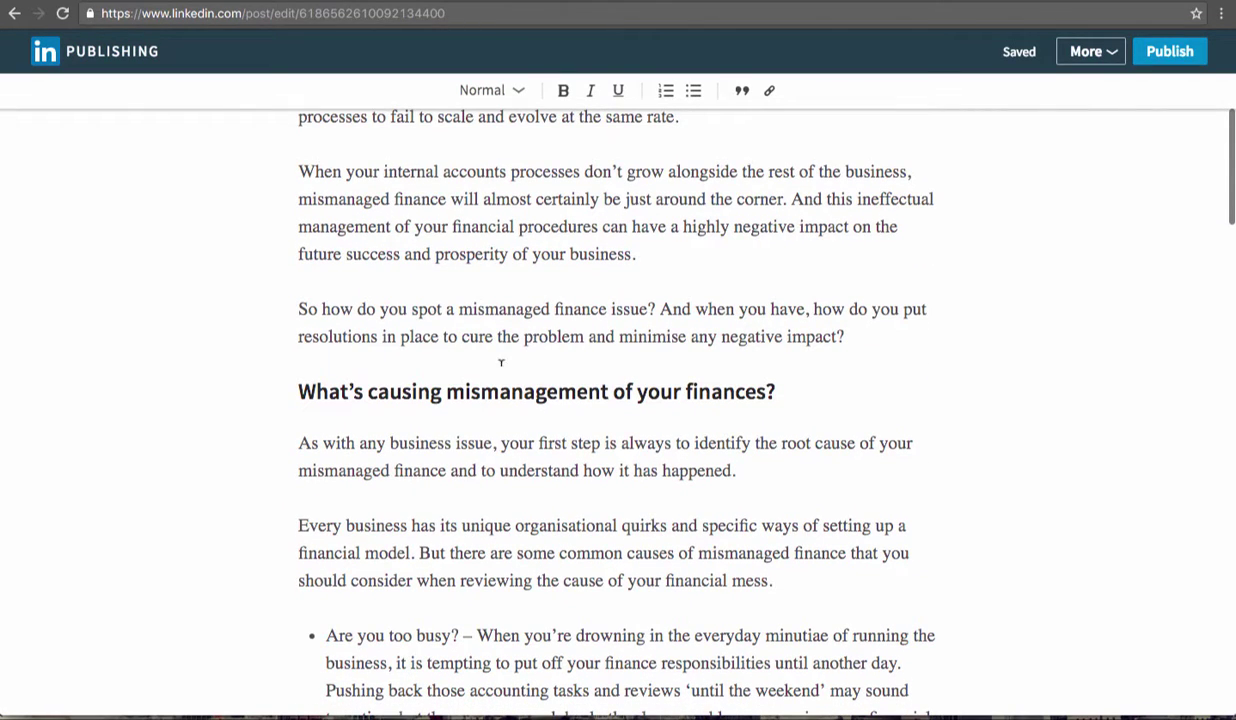
pyautogui.scroll(-2, 518, 385)
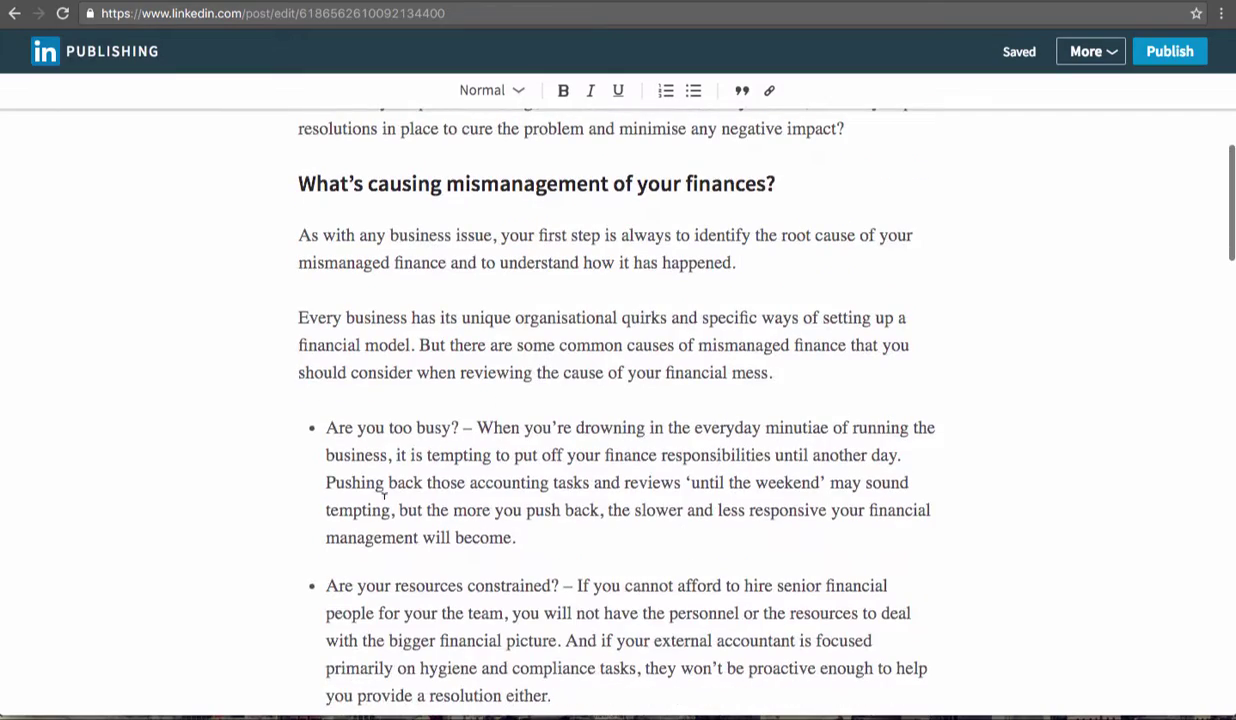
pyautogui.scroll(-5, 569, 539)
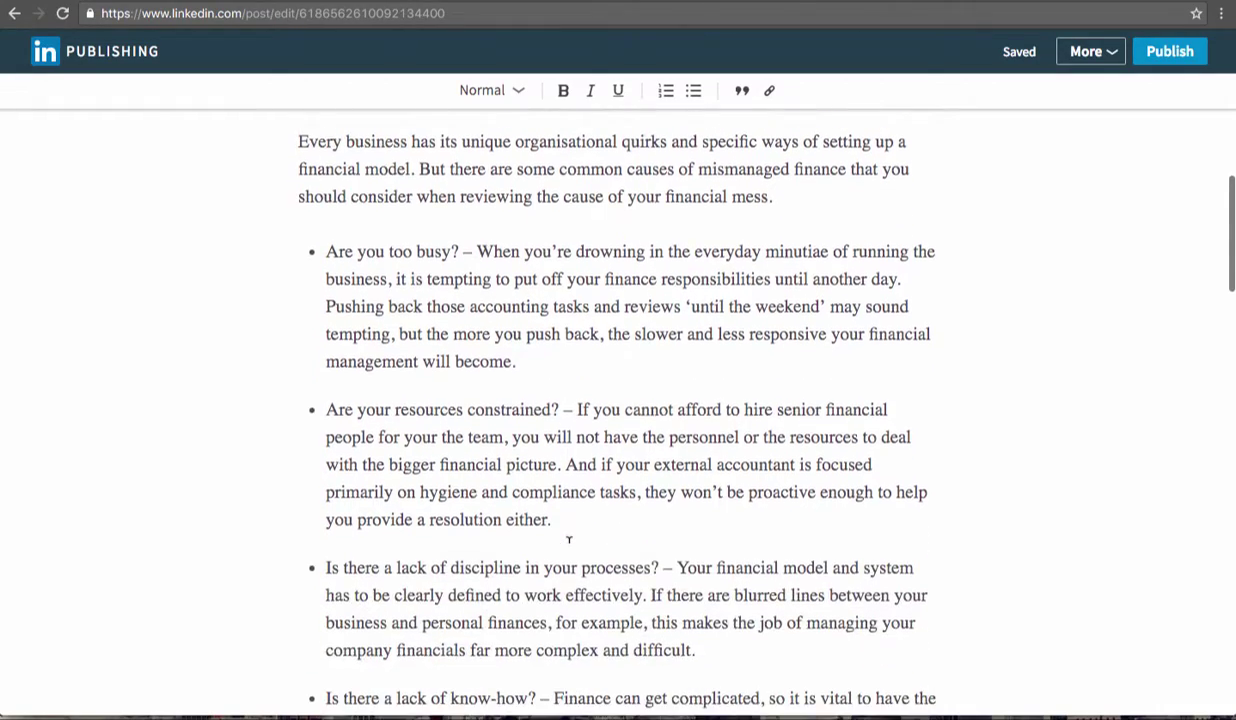
pyautogui.scroll(-1, 569, 539)
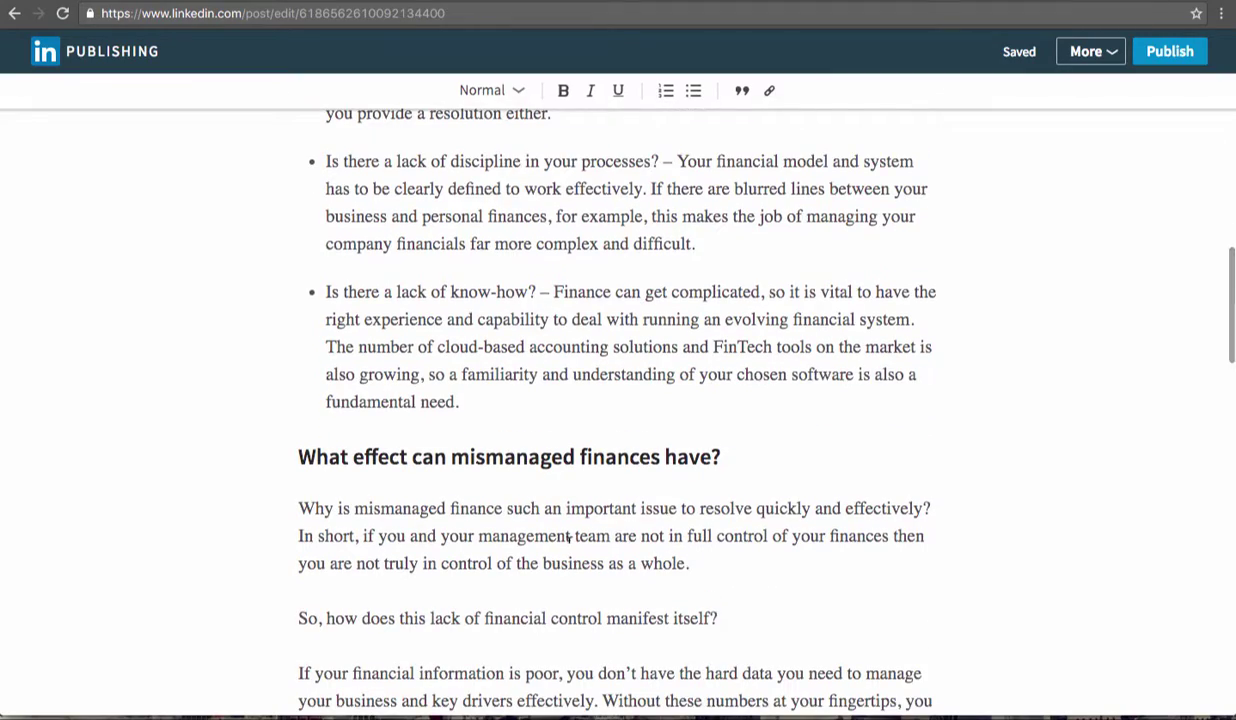
pyautogui.scroll(-1, 569, 539)
pyautogui.scroll(-1, 569, 539)
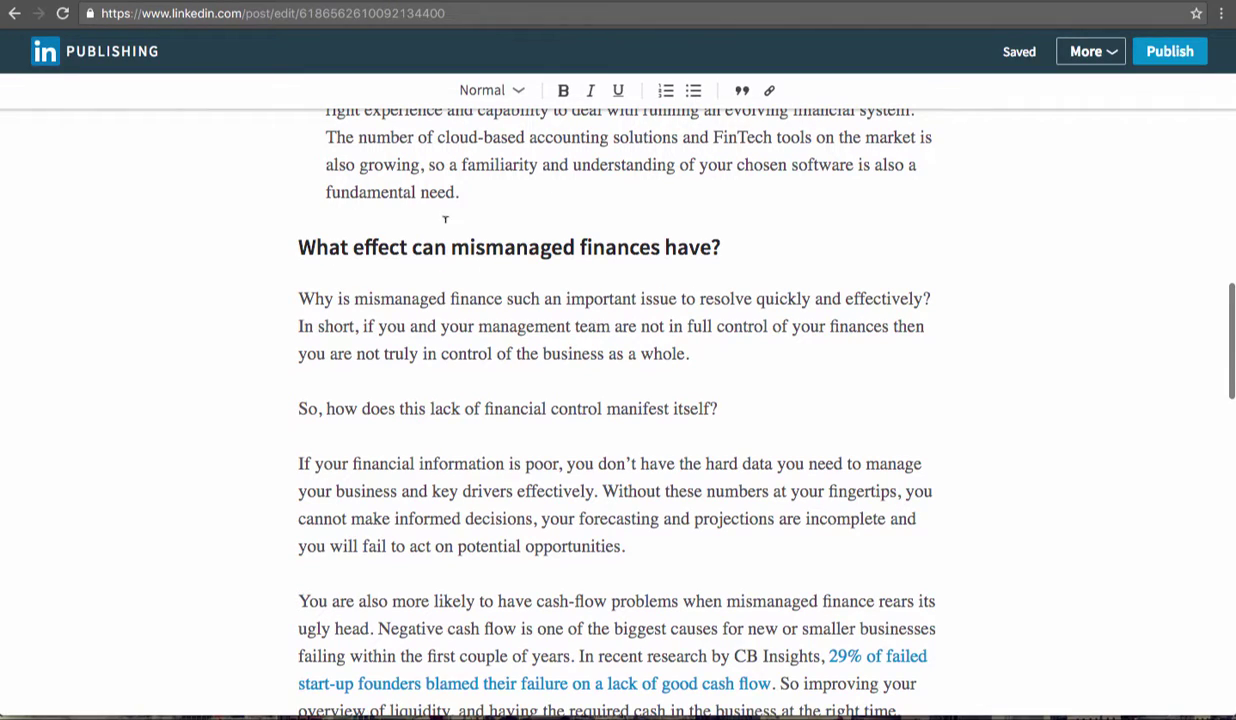
pyautogui.scroll(4, 507, 194)
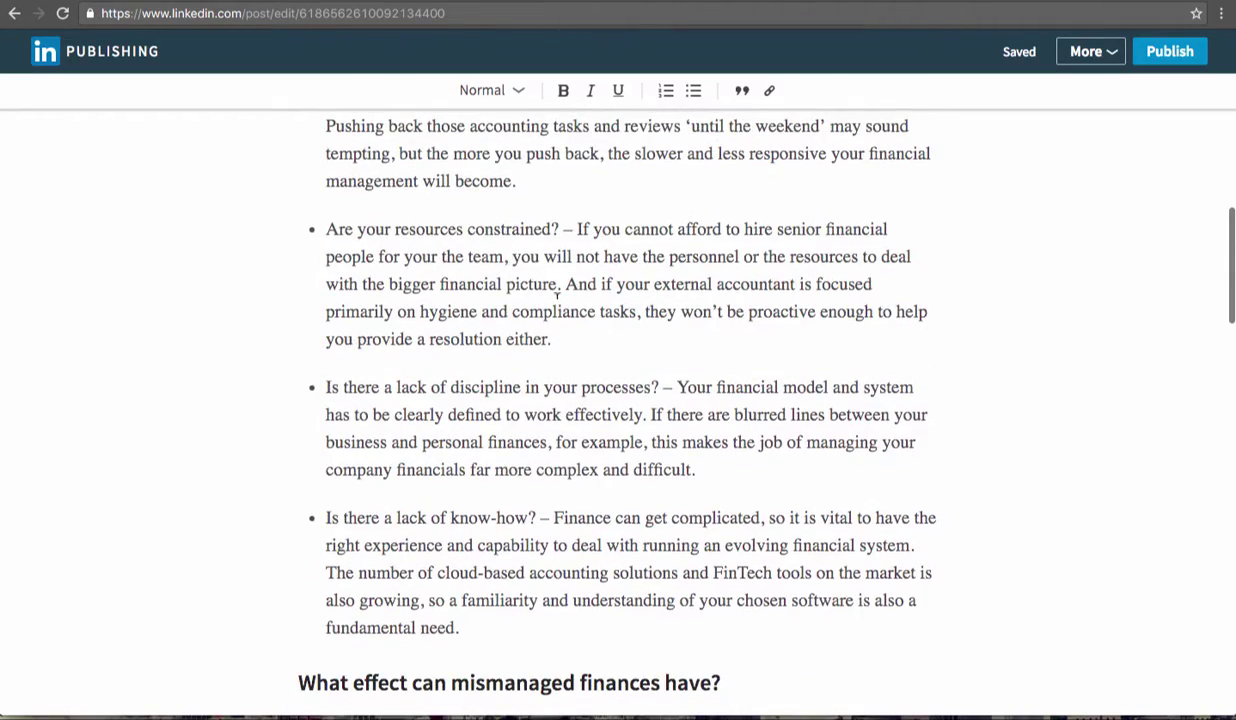
# Examine the rest of the pasted article, from the resource-constraints bullet to the closing link, and the empty cover image area above the headline.
pyautogui.scroll(-4, 557, 293)
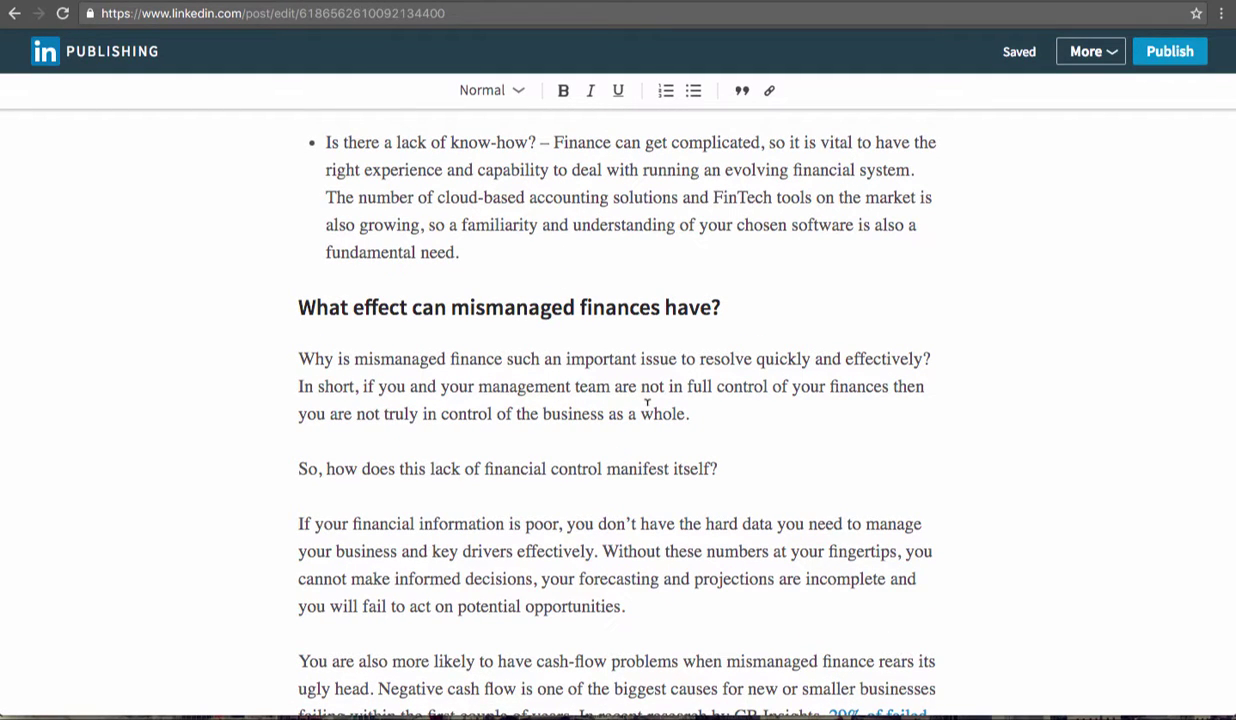
pyautogui.scroll(-3, 647, 403)
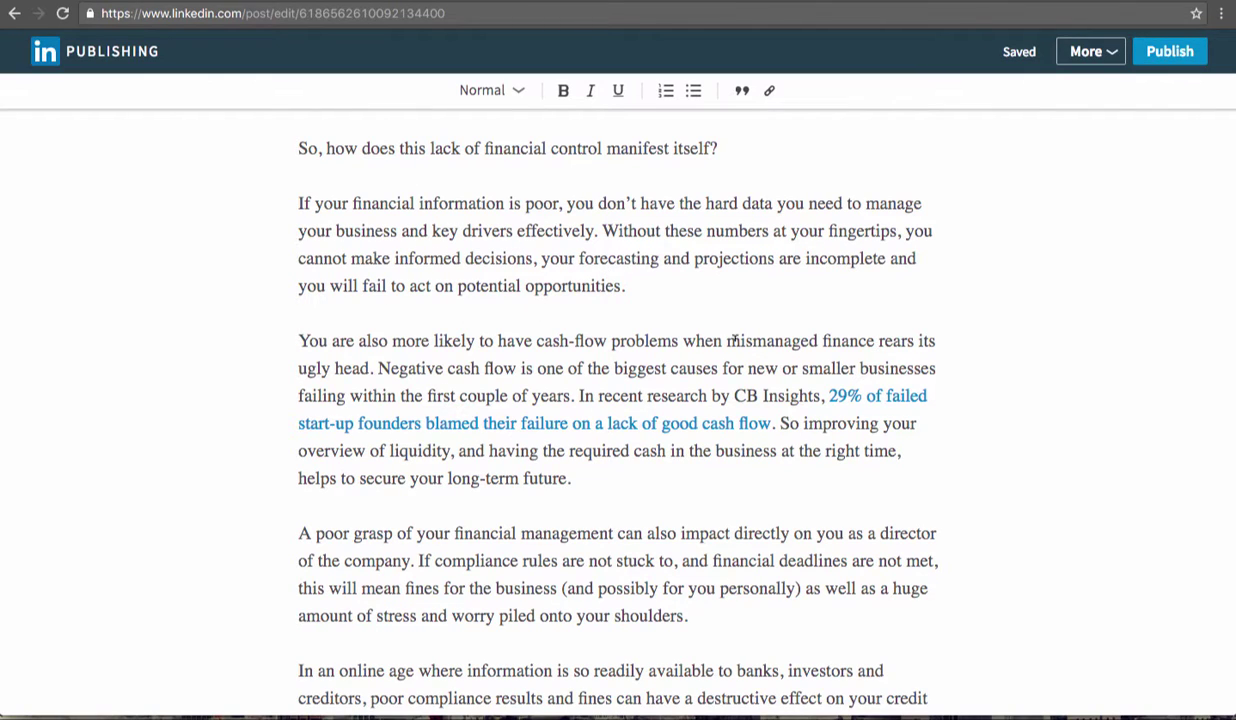
pyautogui.scroll(-2, 719, 500)
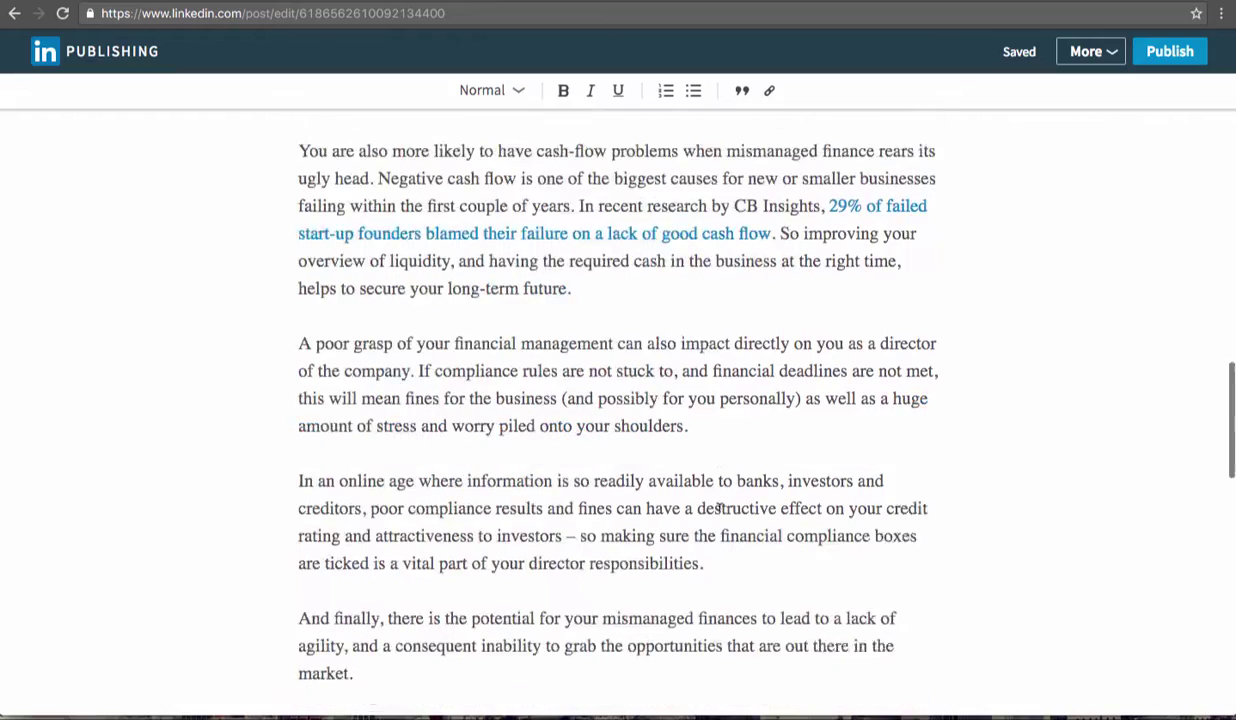
pyautogui.scroll(-5, 719, 505)
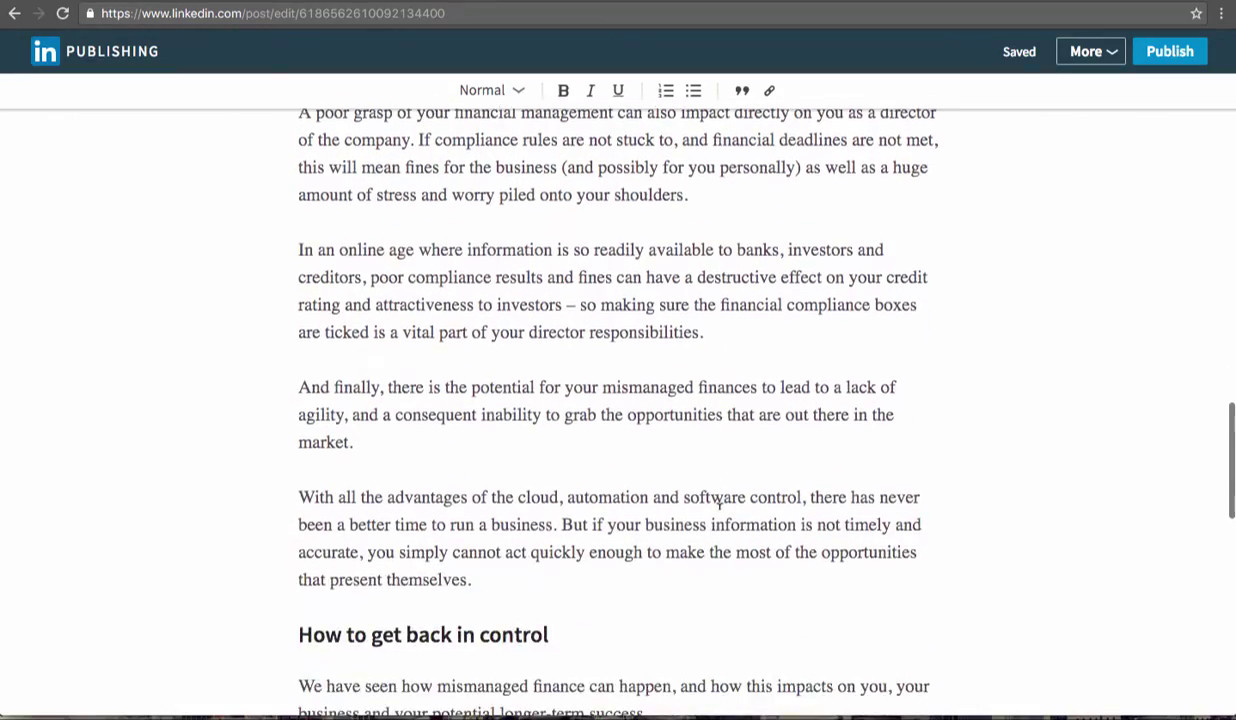
pyautogui.scroll(-6, 719, 508)
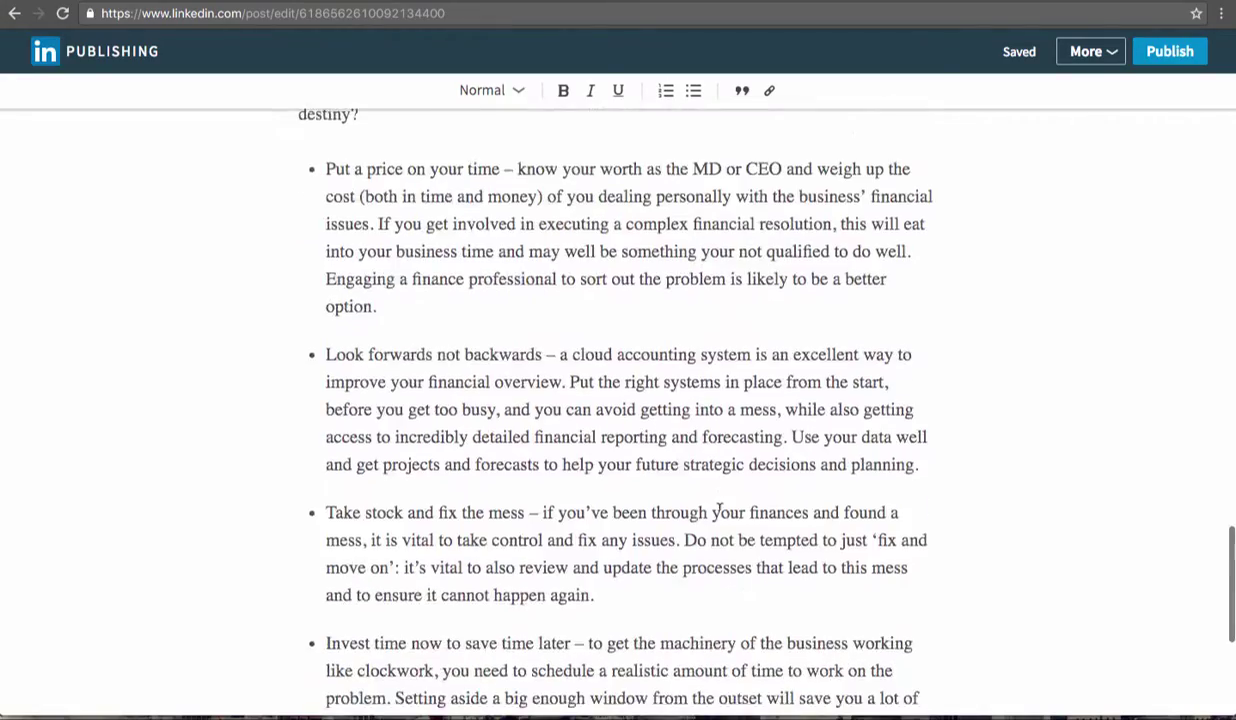
pyautogui.scroll(-2, 719, 508)
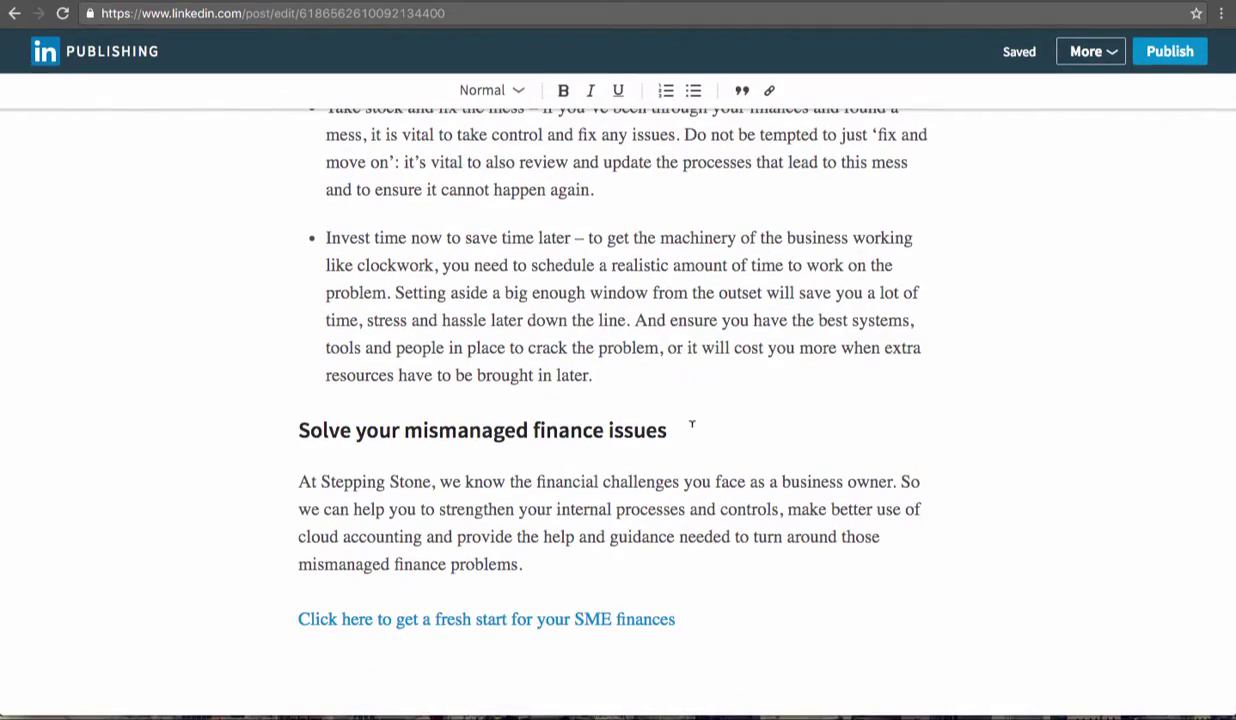
pyautogui.scroll(15, 691, 425)
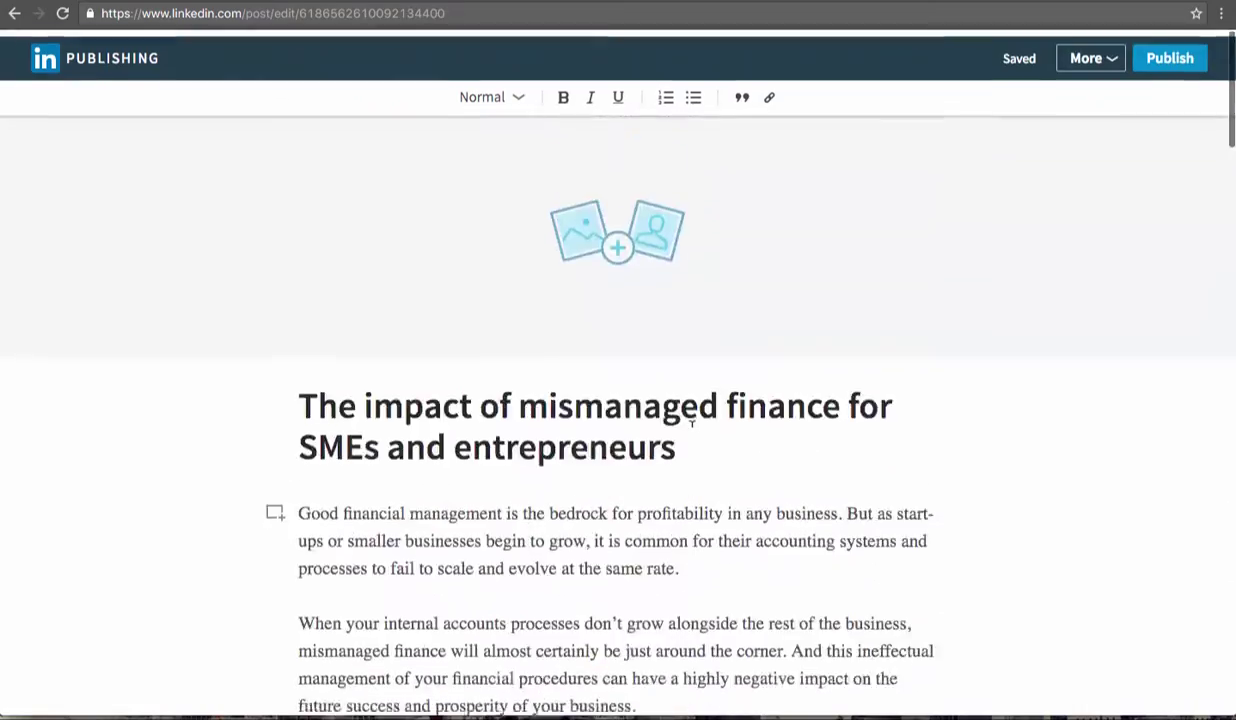
pyautogui.scroll(-3, 691, 424)
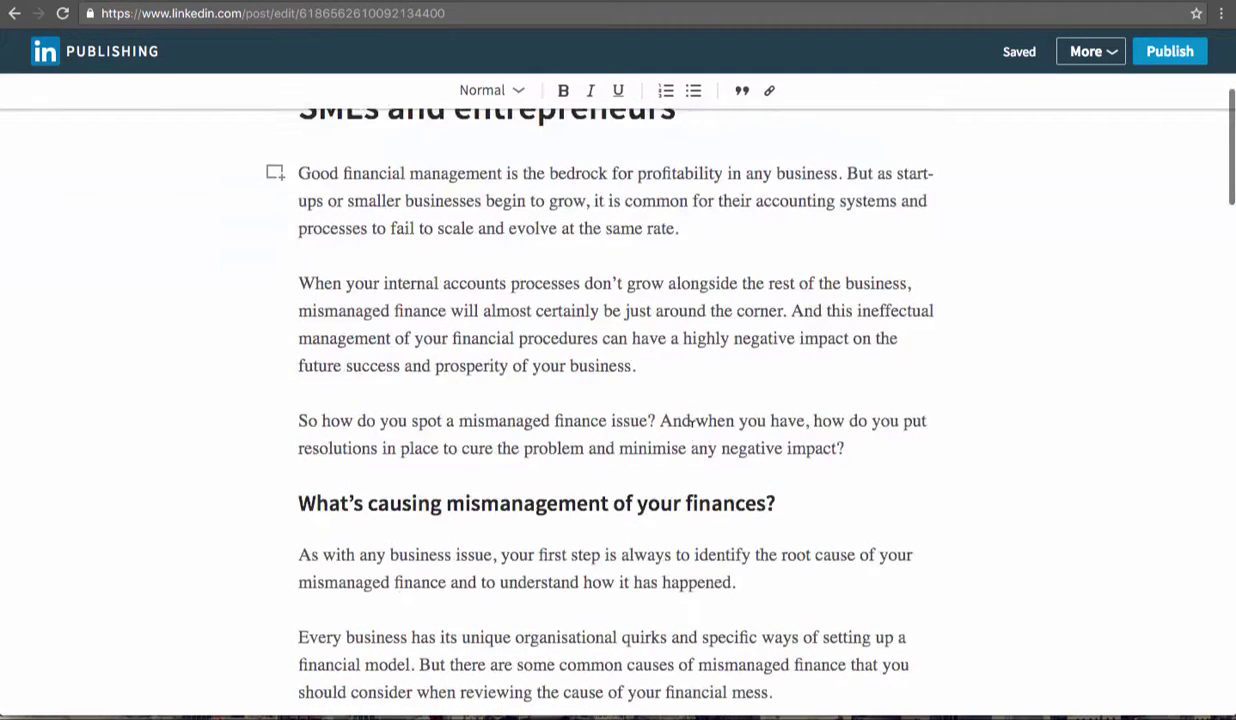
pyautogui.scroll(3, 691, 421)
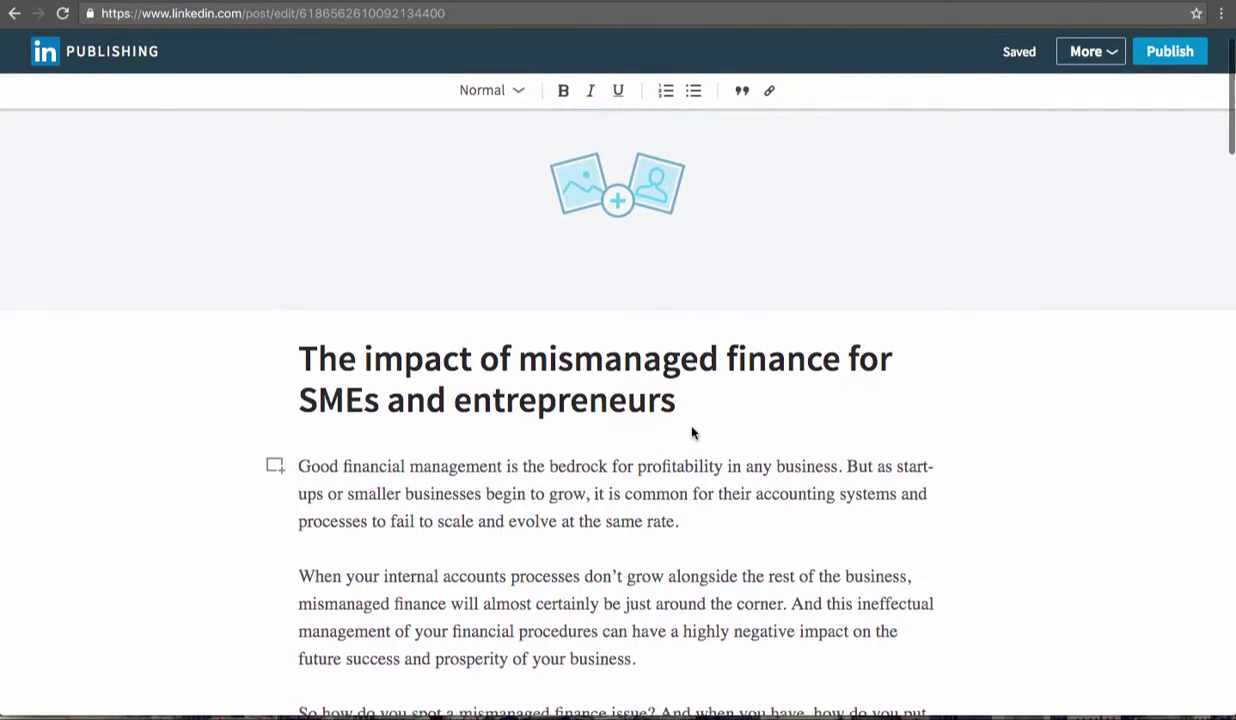
pyautogui.scroll(1, 691, 432)
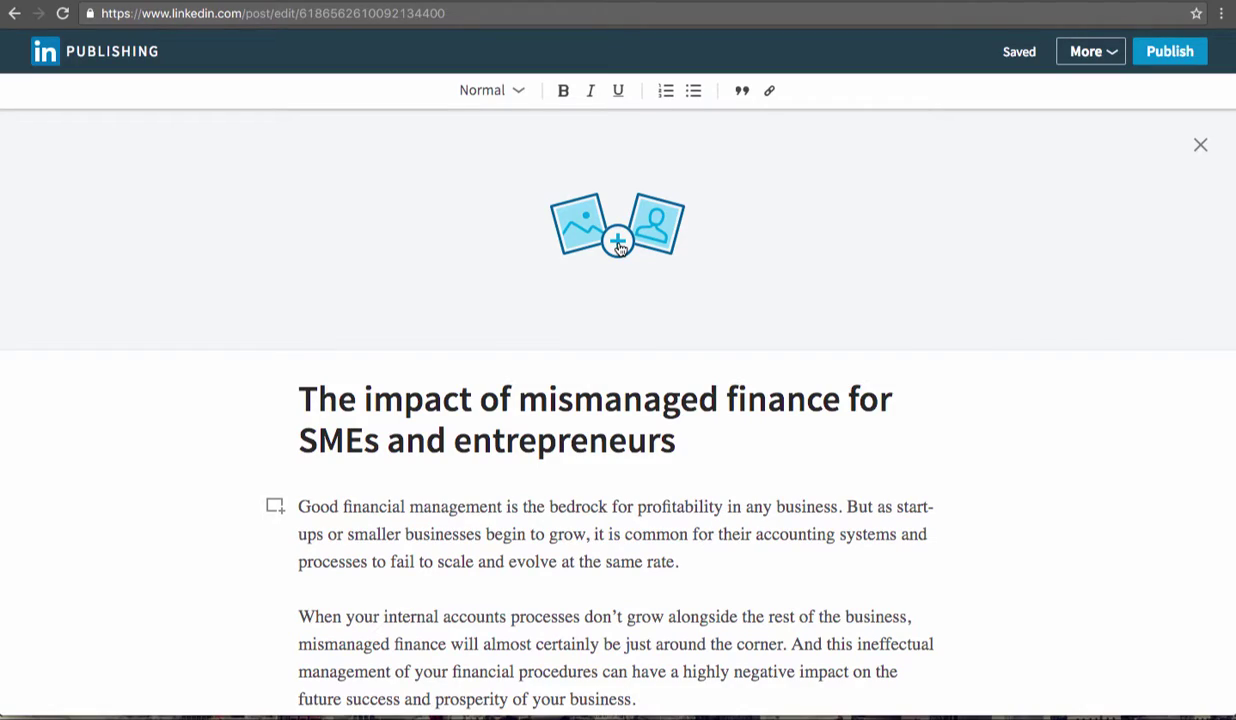
# Switch to the Stepping Stone blog post and save its header image to the Desktop as a JPEG named "linkedinblog".
pyautogui.hotkey('alt', 'Tab')
pyautogui.scroll(20, 611, 265)
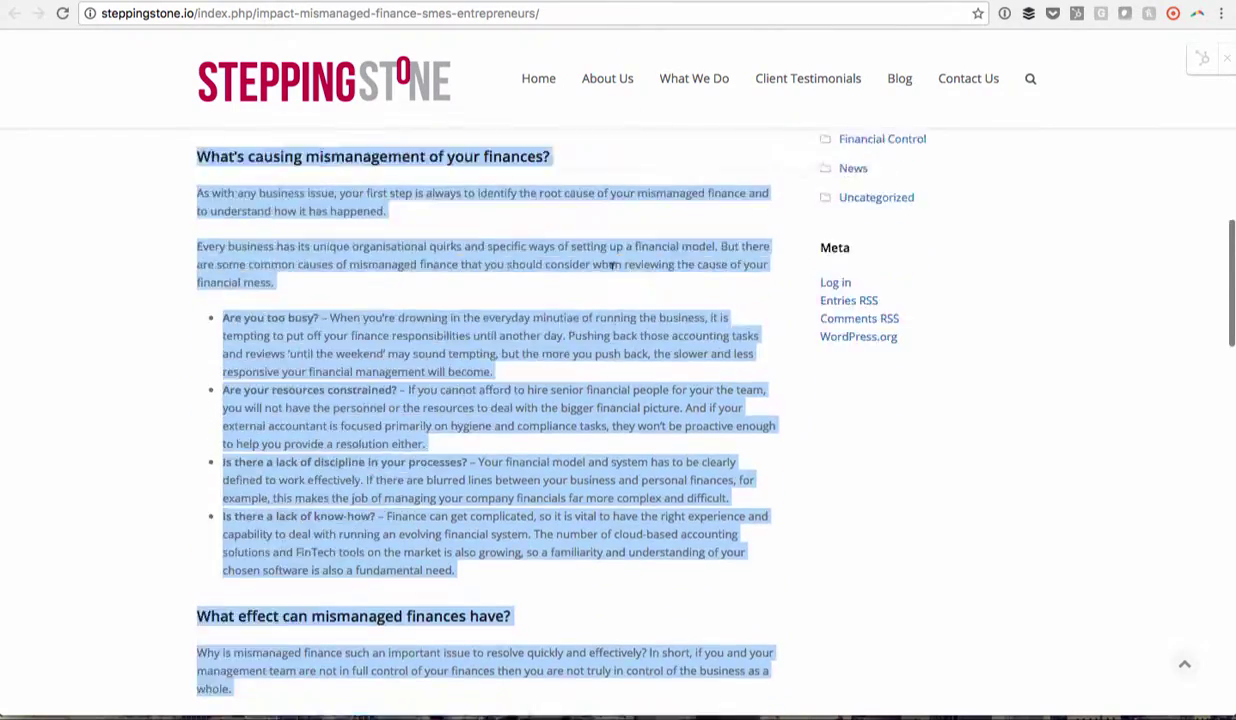
pyautogui.scroll(3, 612, 290)
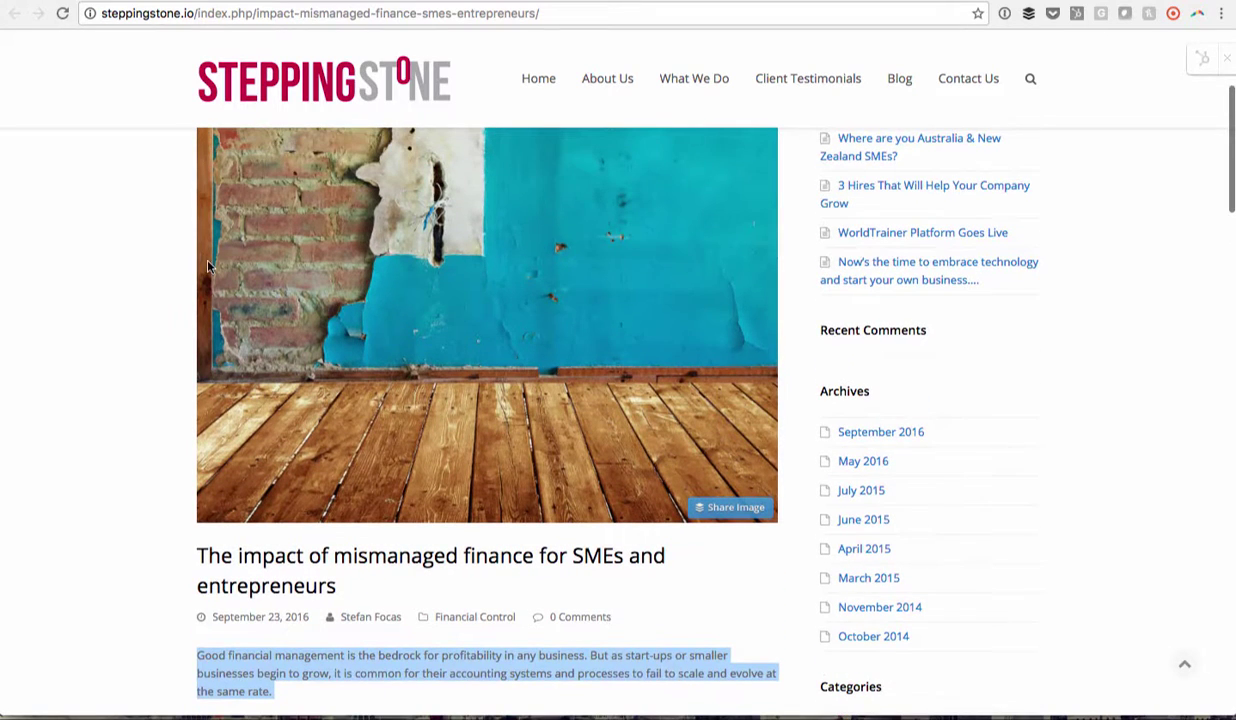
pyautogui.rightClick(150, 268)
pyautogui.click(147, 264)
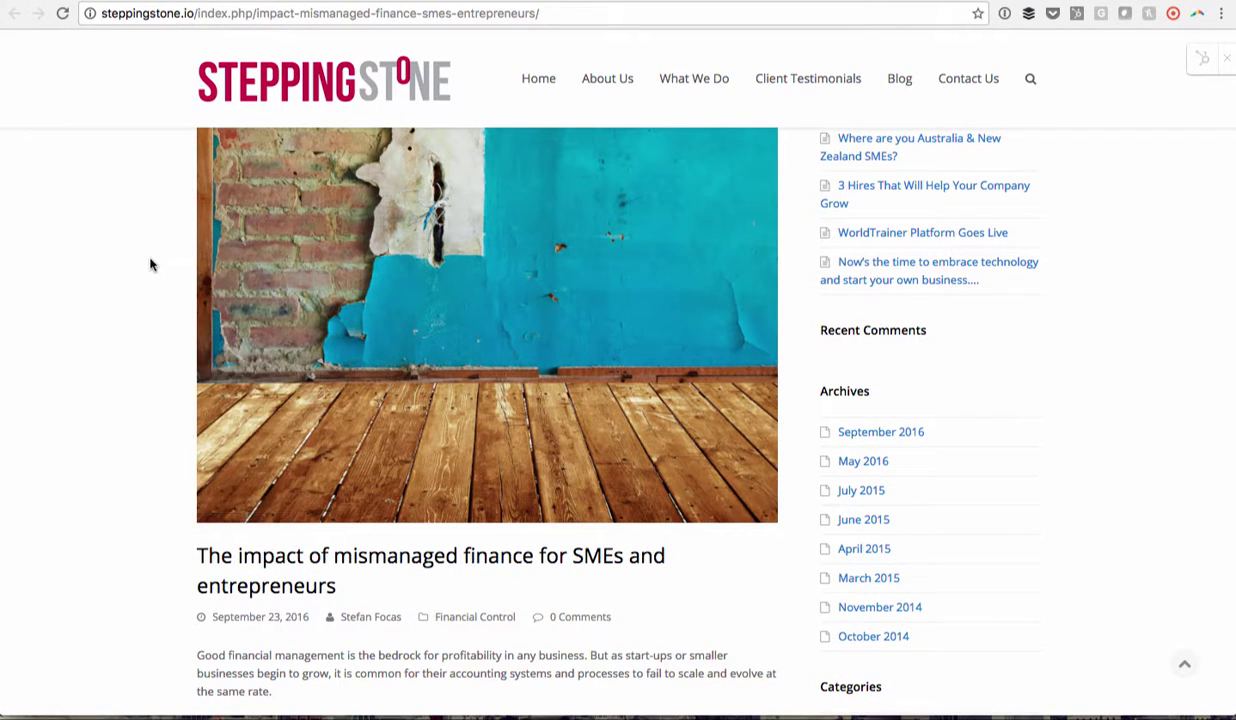
pyautogui.scroll(2, 149, 265)
pyautogui.rightClick(322, 297)
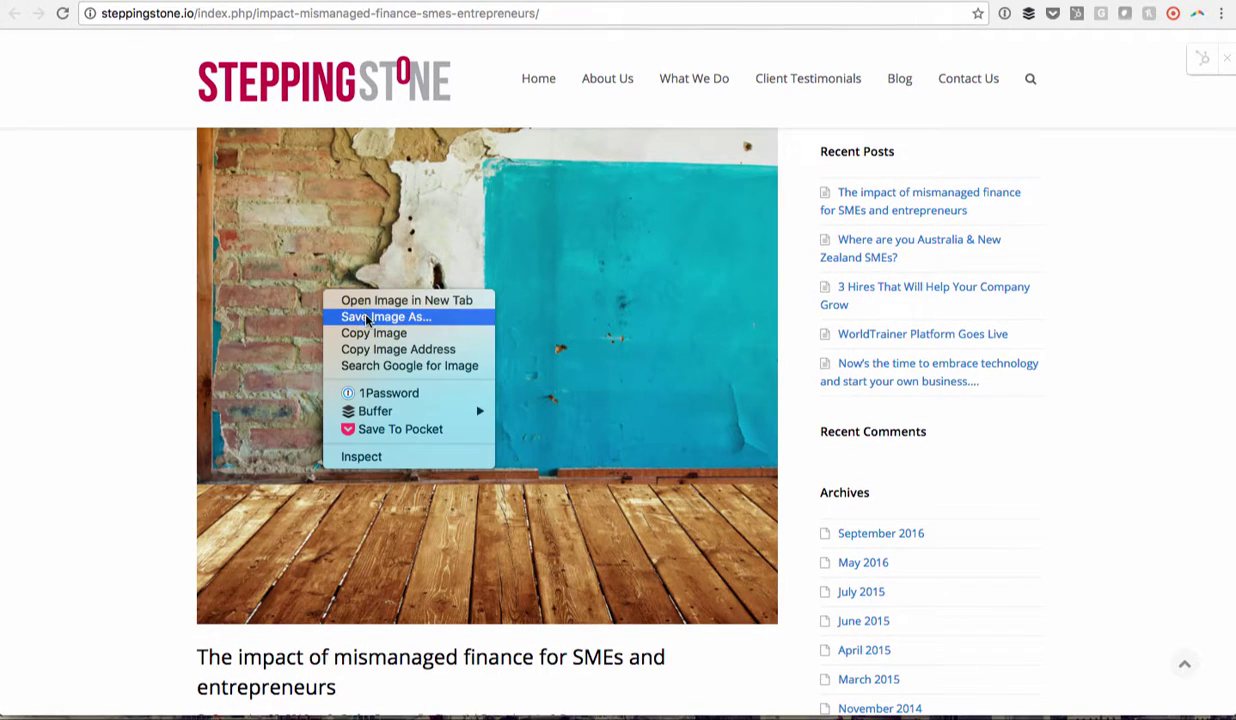
pyautogui.click(366, 318)
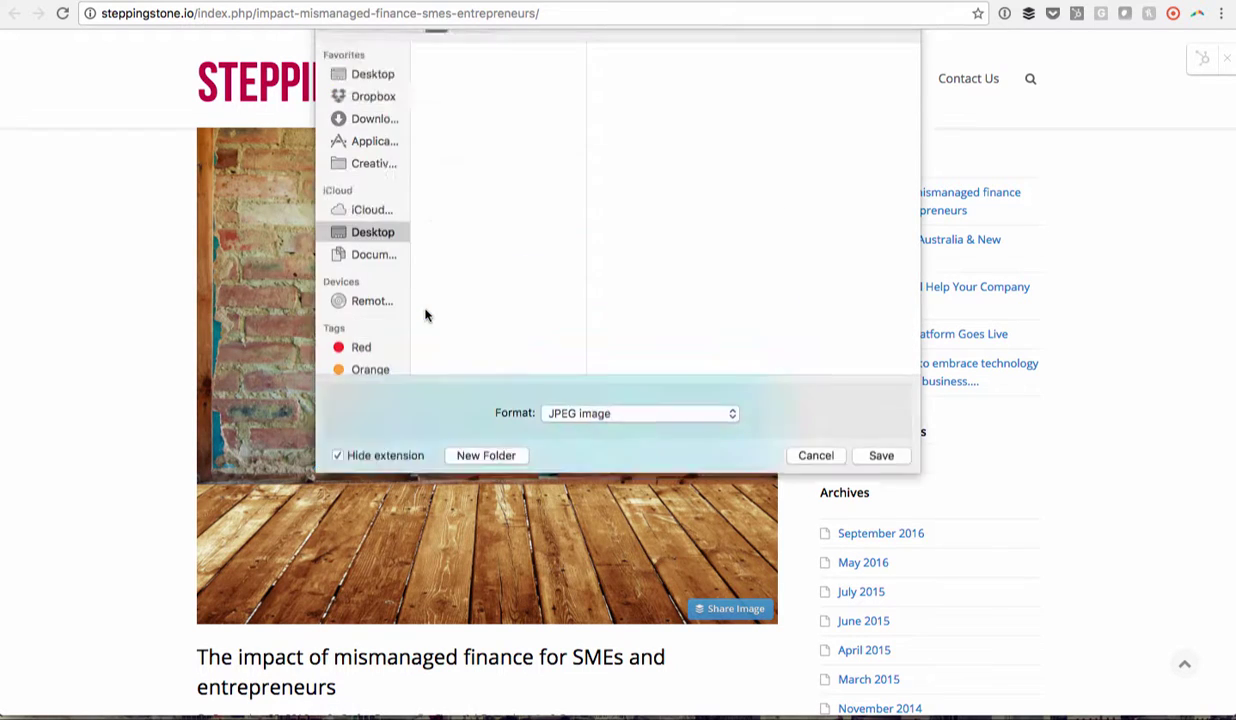
pyautogui.write('linkedinblog')
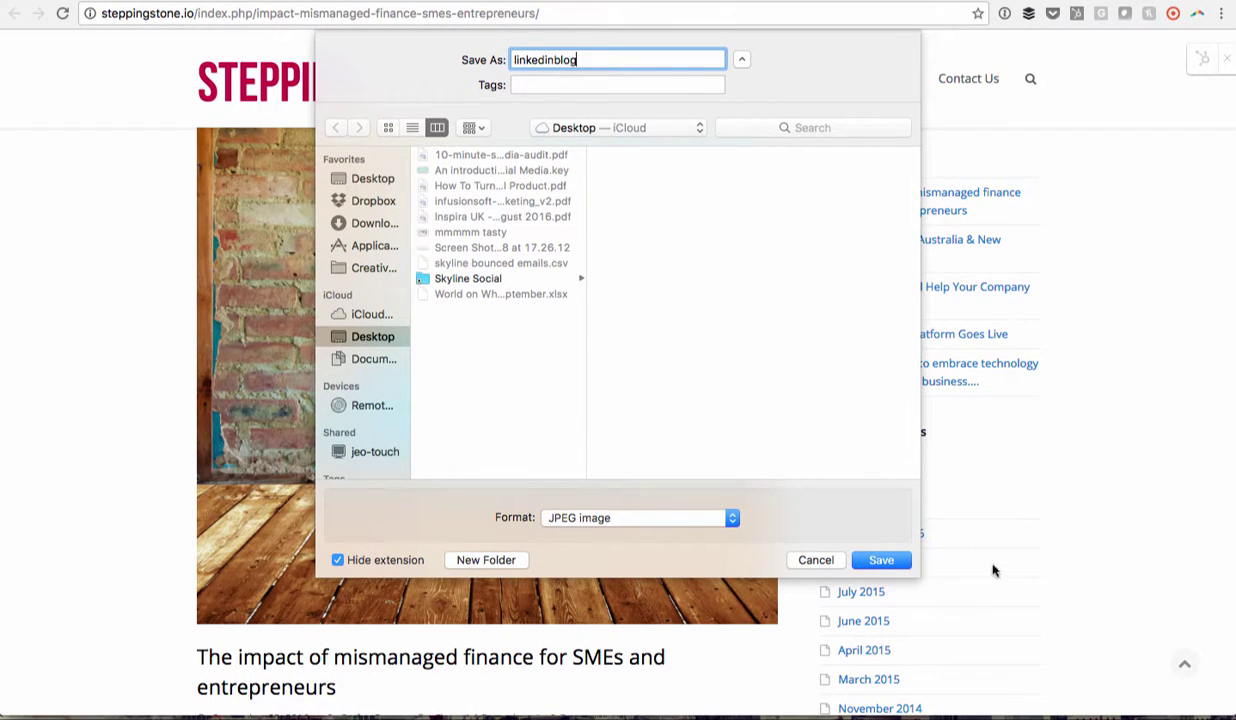
pyautogui.click(876, 559)
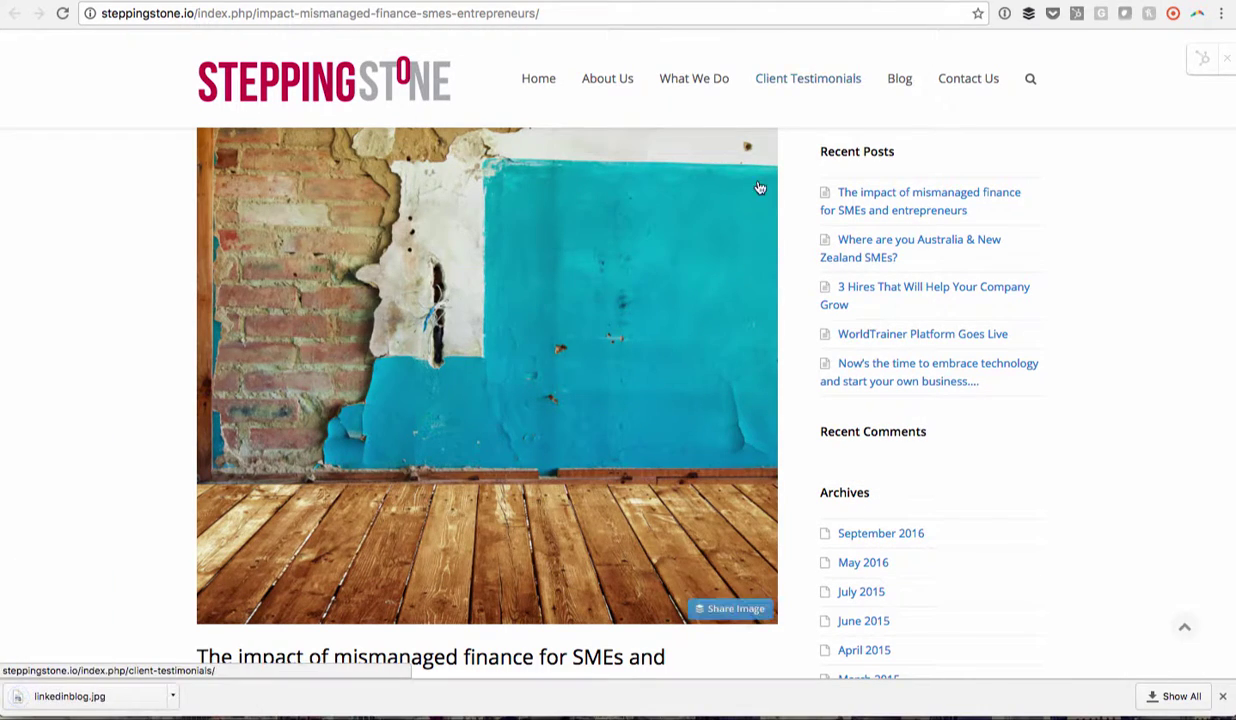
# Return to the LinkedIn article editor and upload linkedinblog.jpg from the Desktop as the article's cover image.
pyautogui.hotkey('alt', 'Tab')
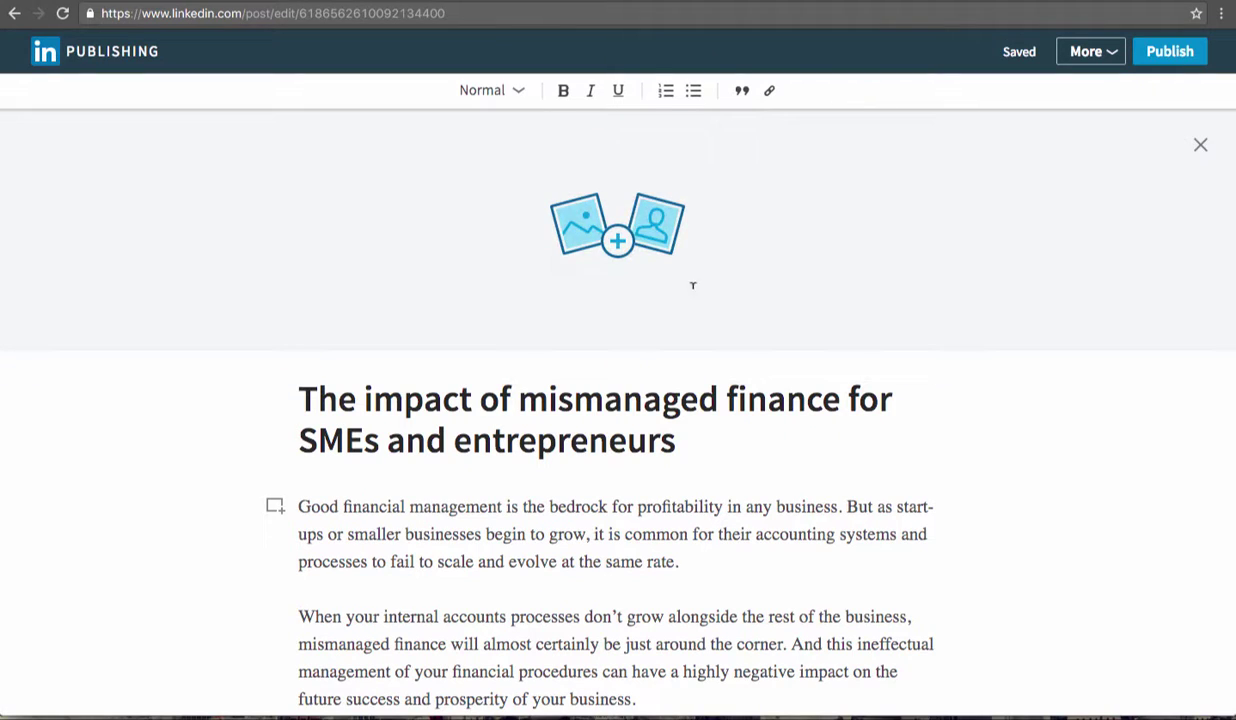
pyautogui.click(617, 246)
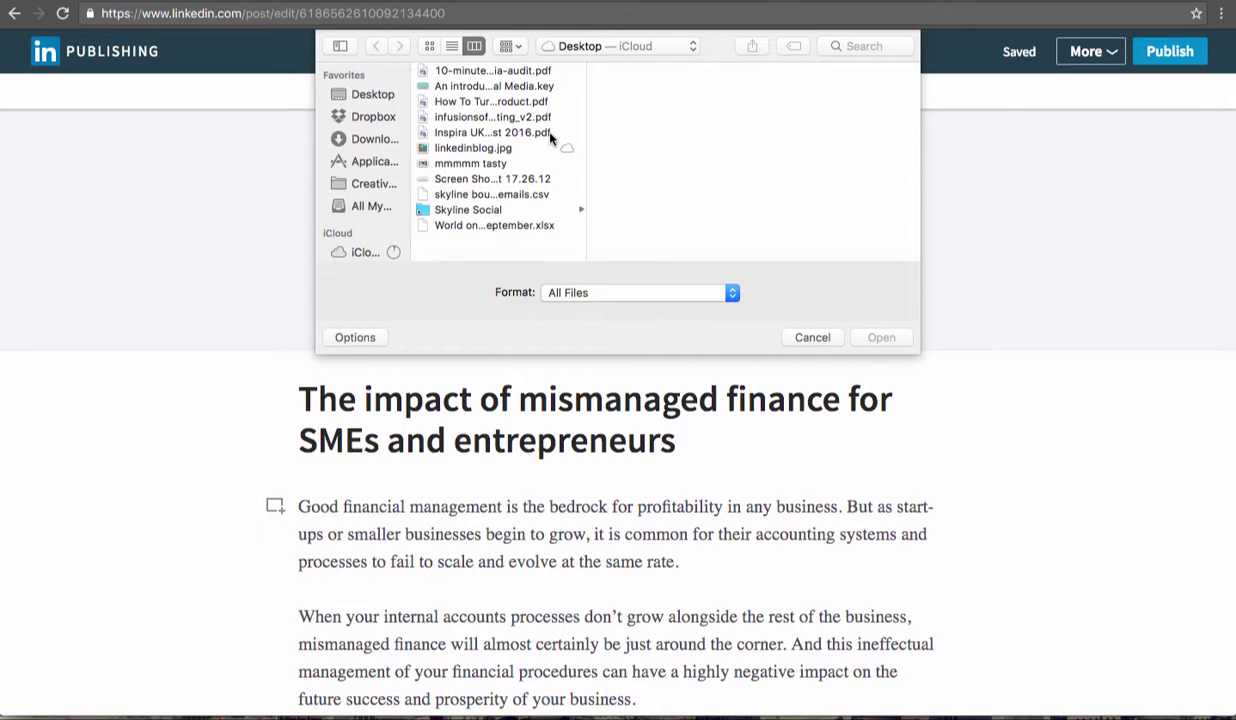
pyautogui.click(505, 145)
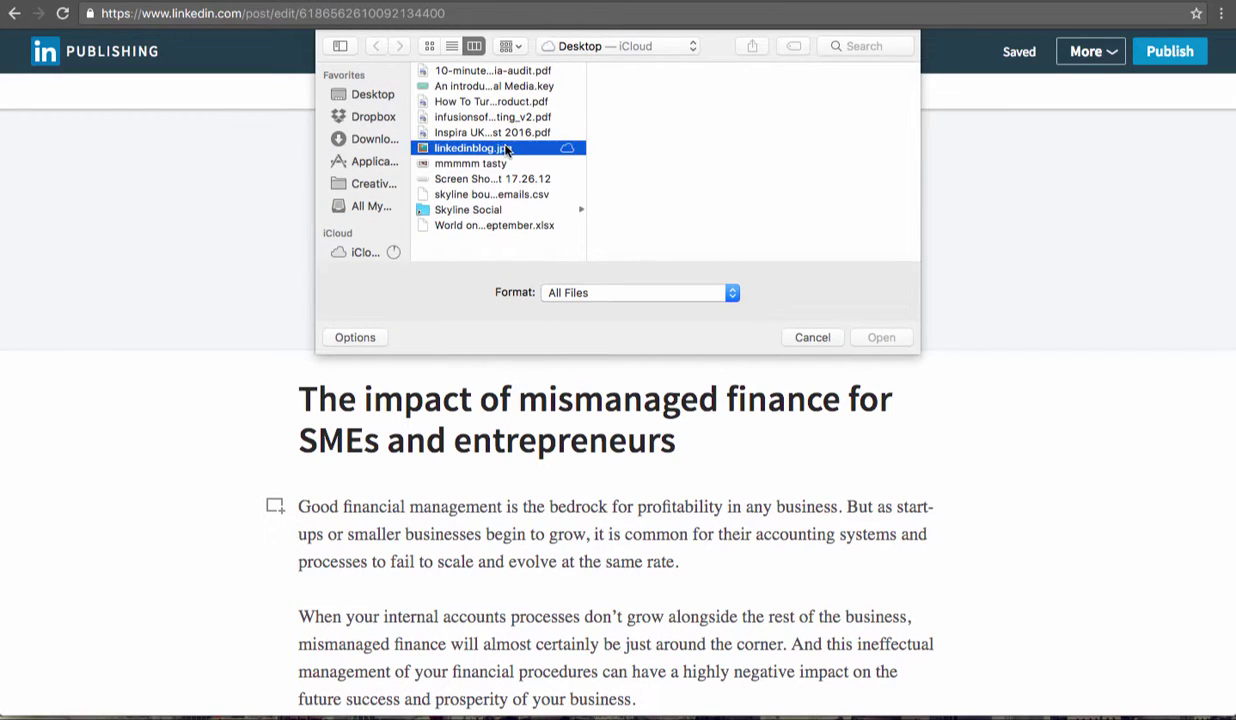
pyautogui.click(879, 338)
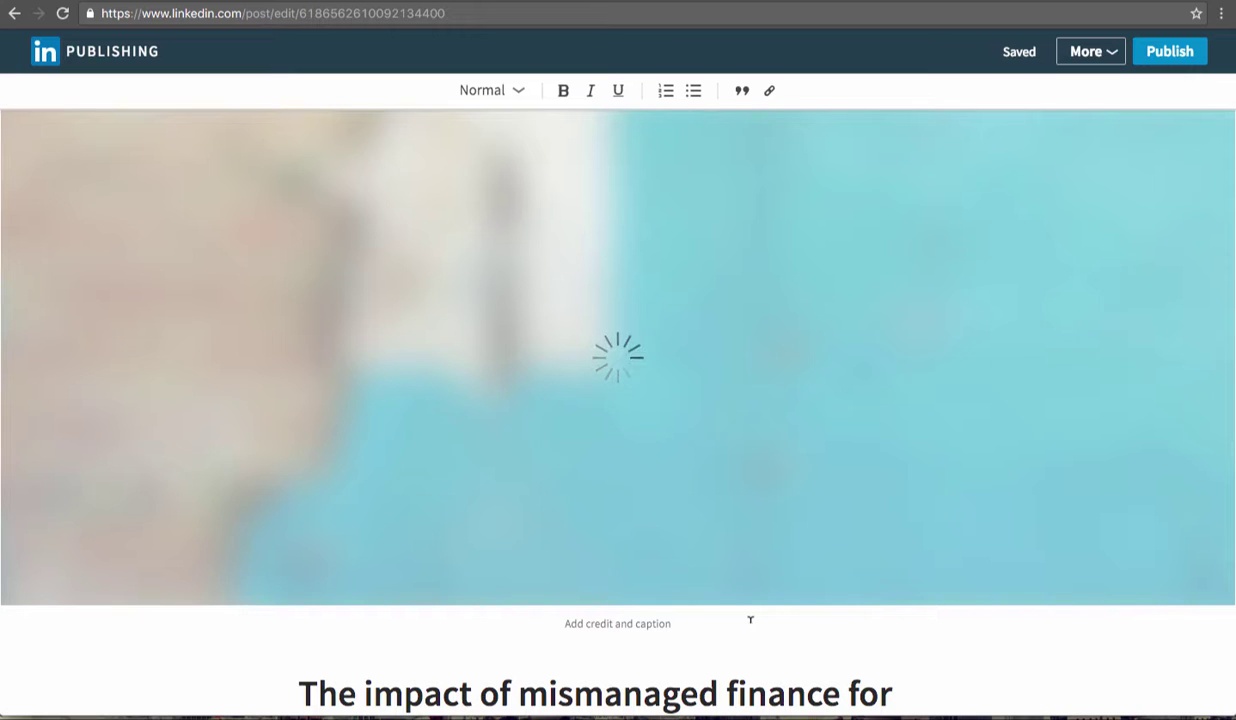
pyautogui.scroll(-6, 750, 620)
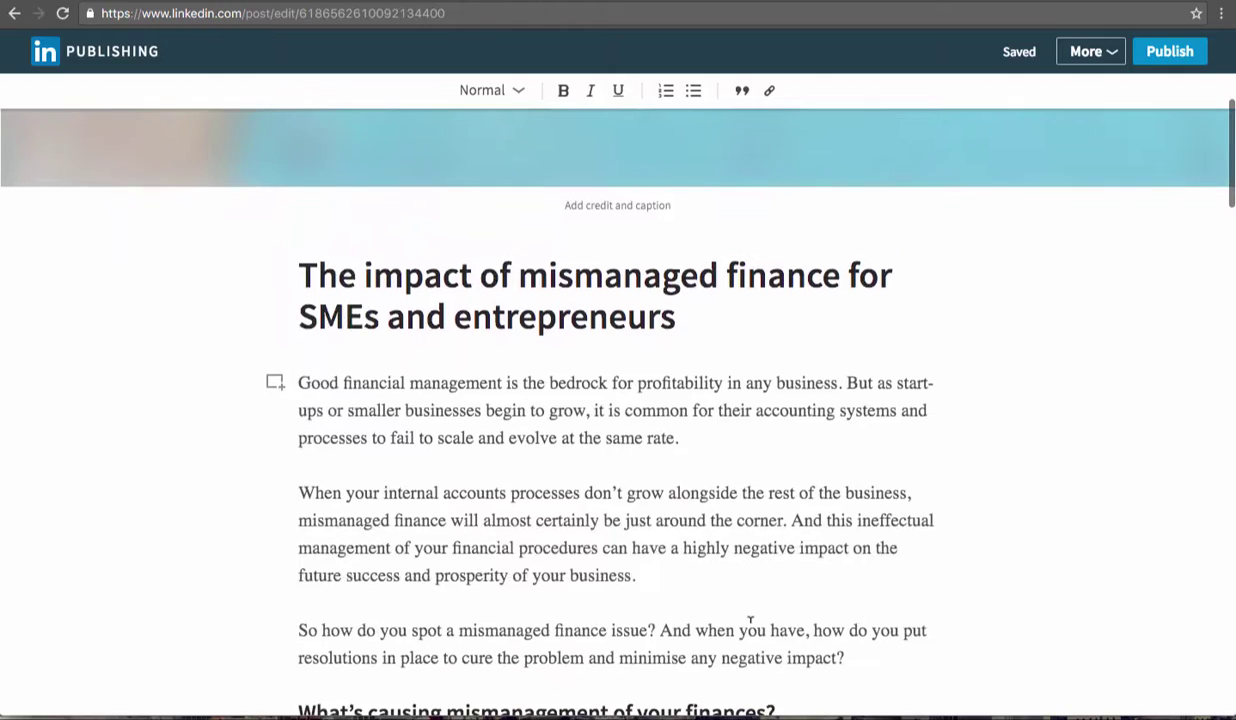
pyautogui.scroll(6, 750, 620)
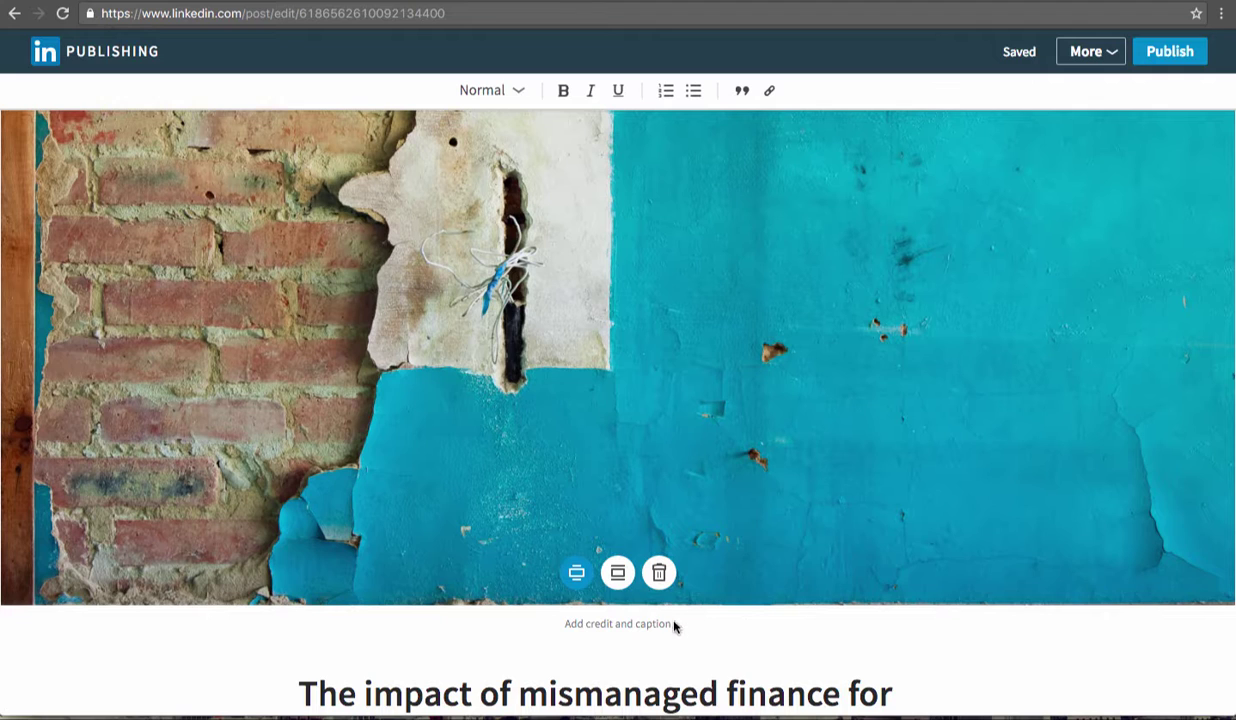
# Compare the cover image's column-width and full-width layouts, keep it full width, and check how it sits above the headline and opening text.
pyautogui.click(576, 574)
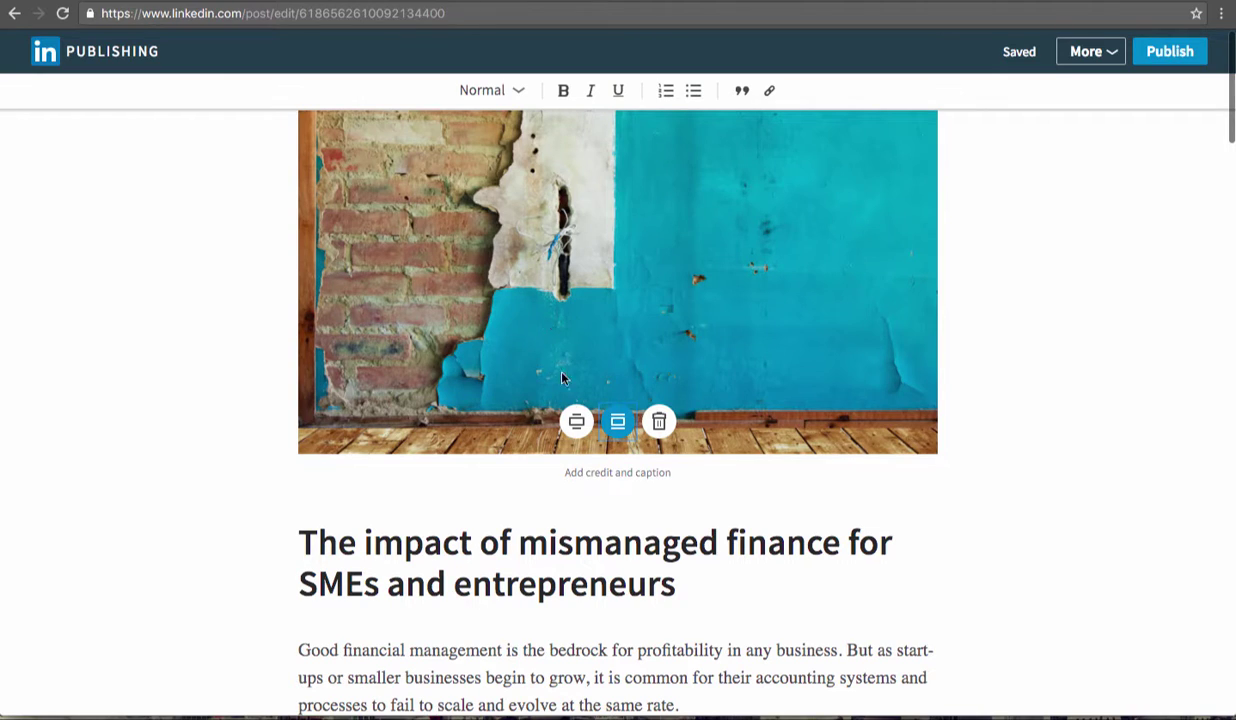
pyautogui.click(576, 421)
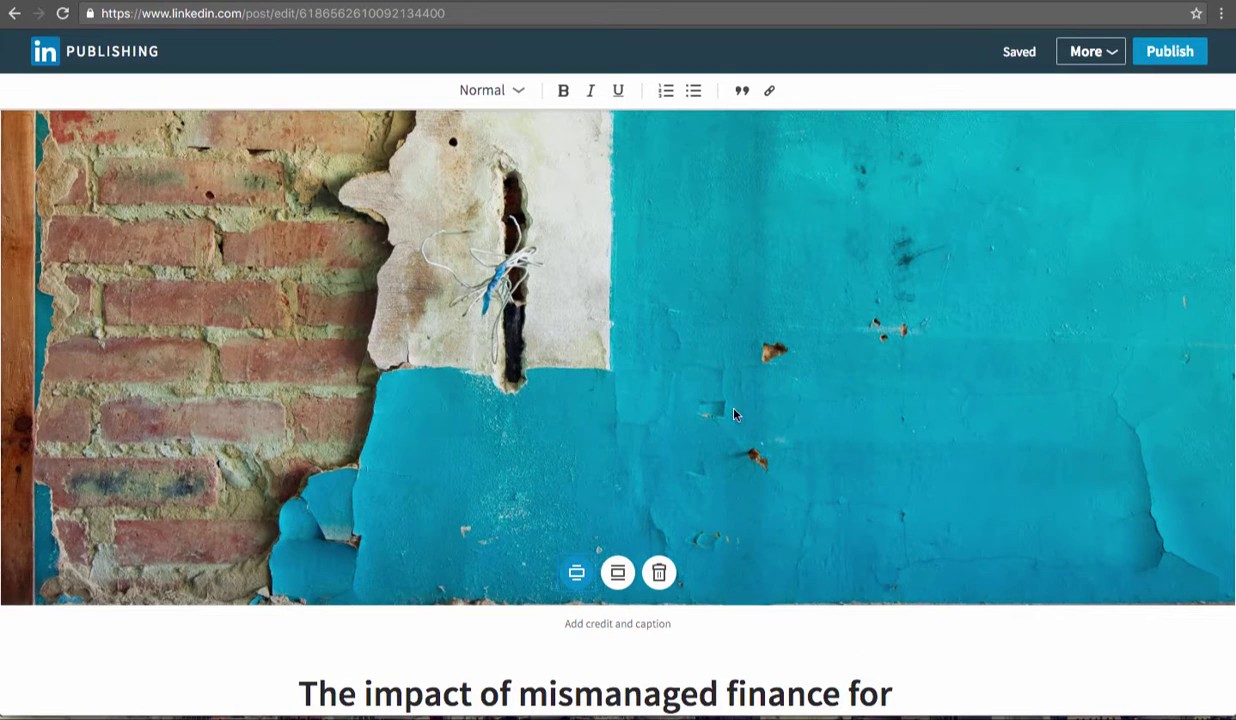
pyautogui.scroll(-2, 750, 393)
pyautogui.scroll(-4, 753, 394)
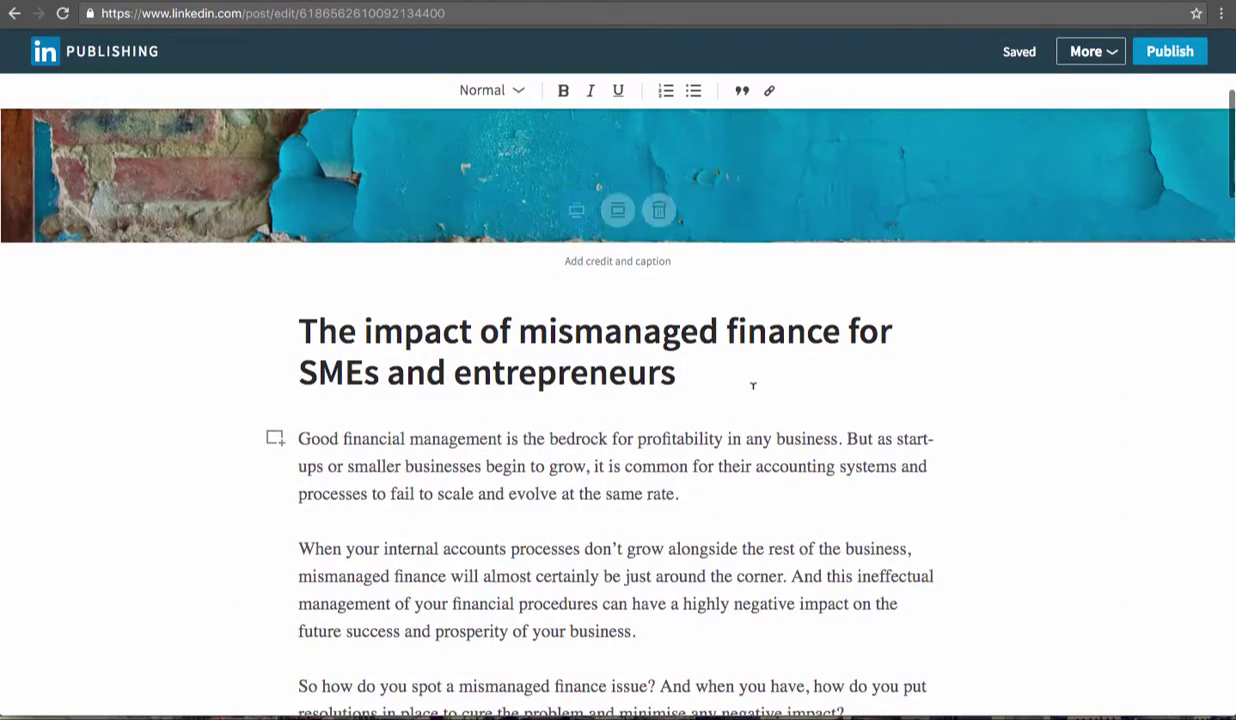
pyautogui.scroll(6, 753, 386)
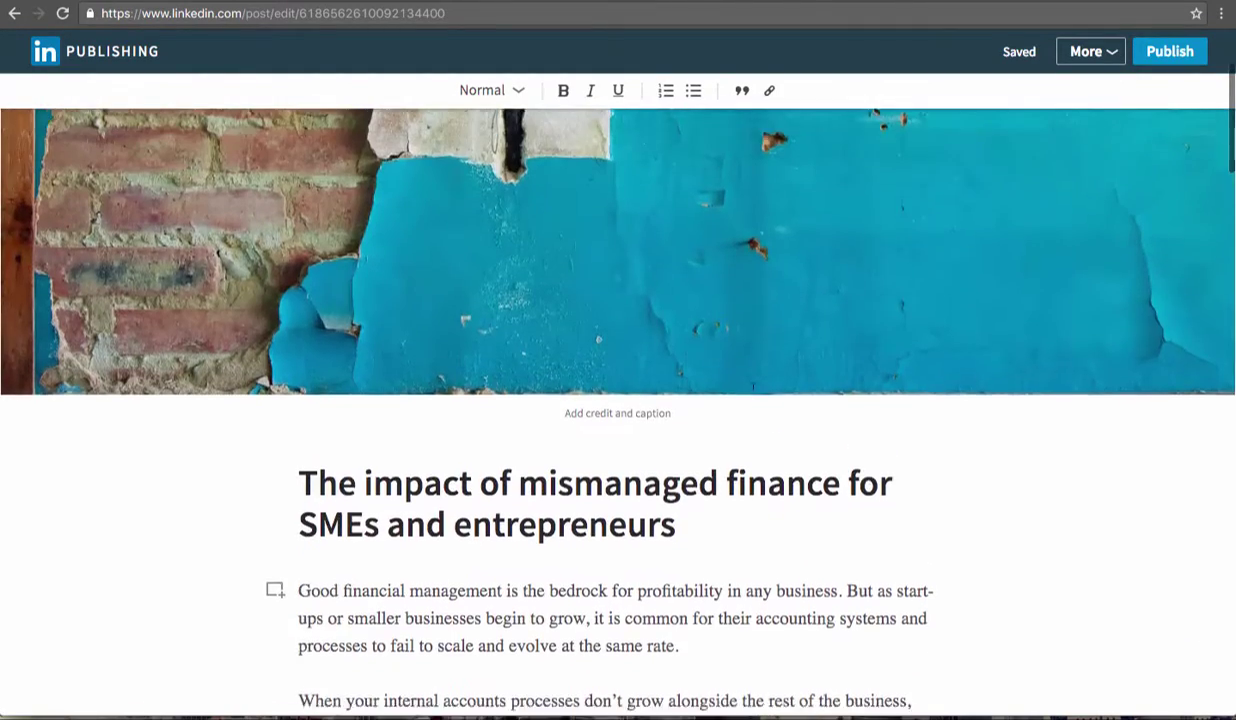
pyautogui.scroll(-4, 769, 318)
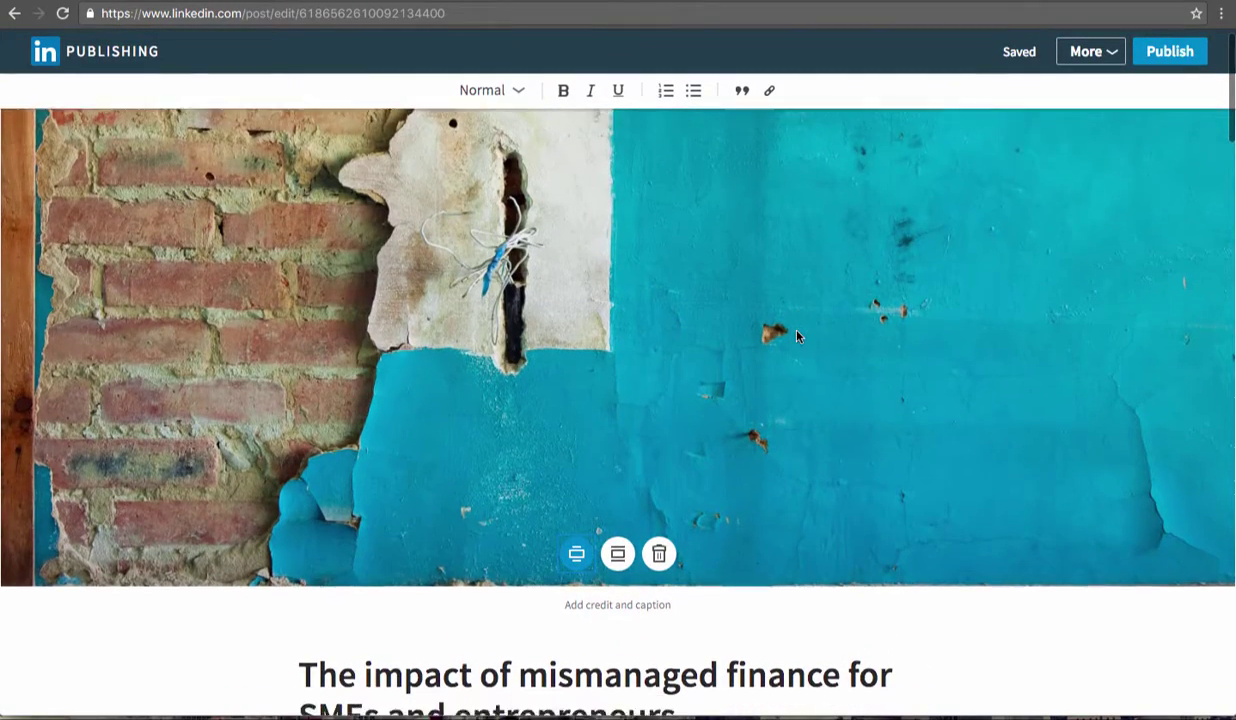
pyautogui.scroll(-3, 797, 325)
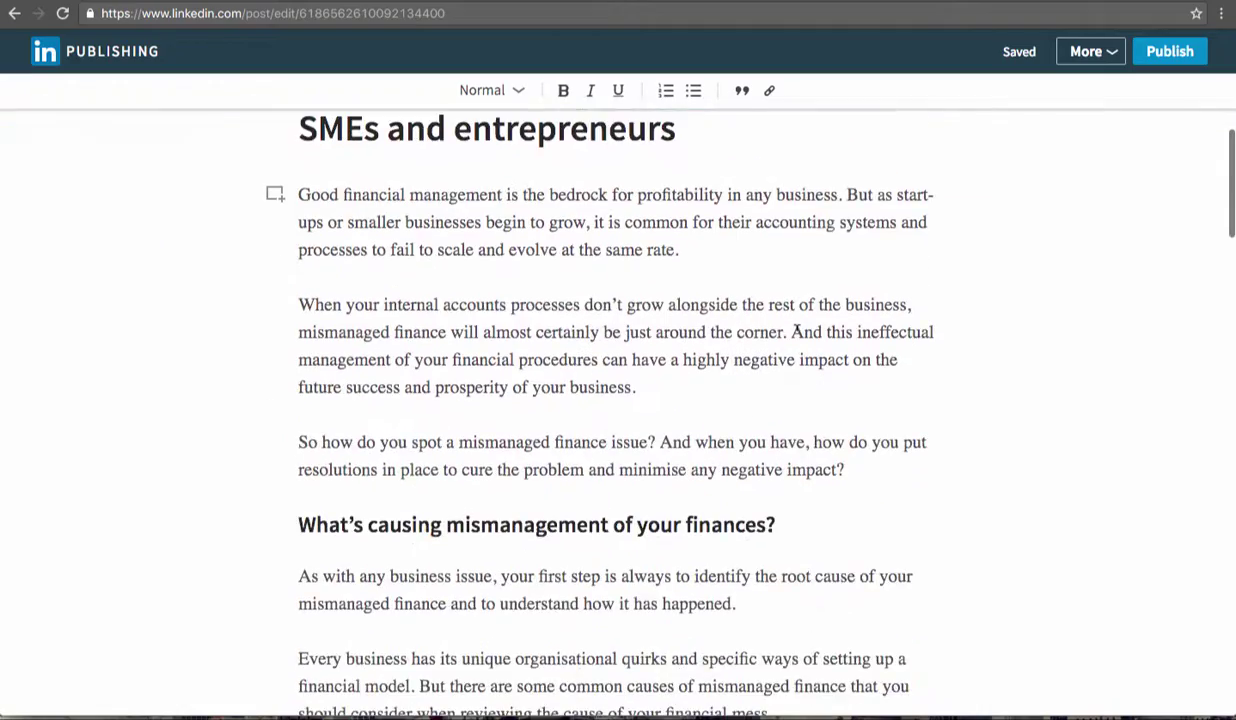
pyautogui.scroll(2, 797, 325)
pyautogui.scroll(-2, 797, 327)
pyautogui.scroll(6, 769, 318)
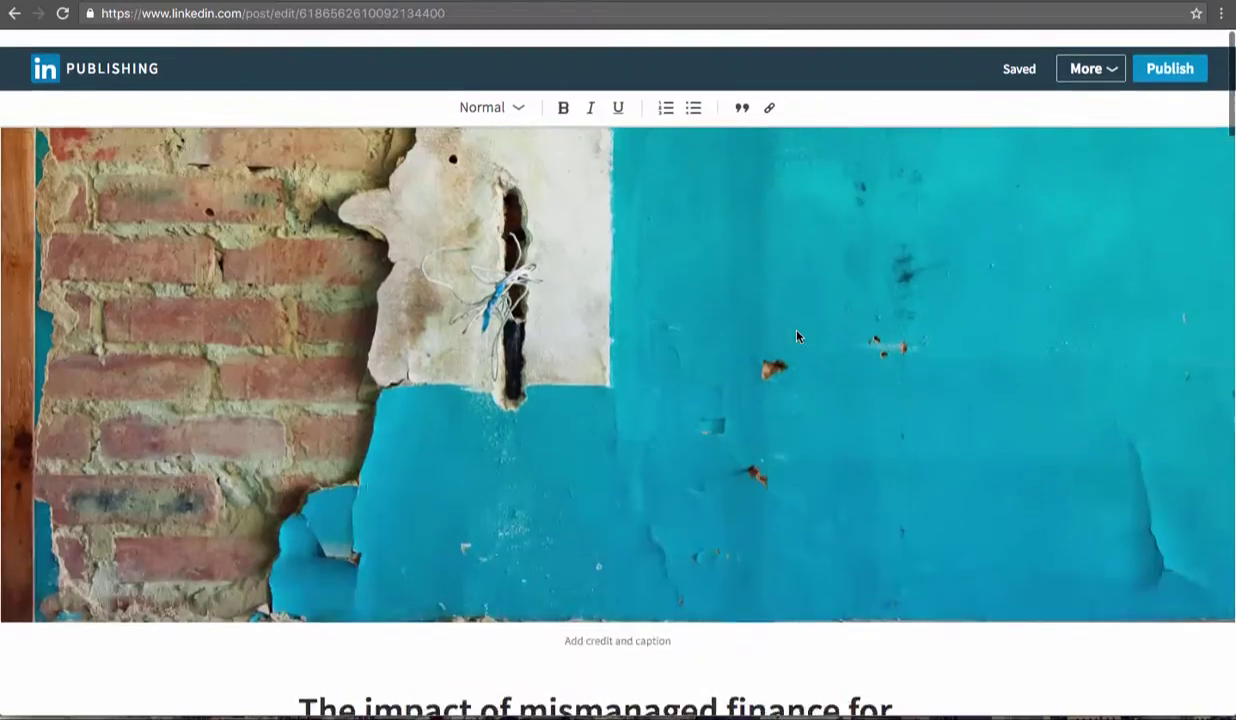
# Look over the additional article options and the publishing dialog's network description field and feed preview, and close the dialog without publishing.
pyautogui.click(1110, 58)
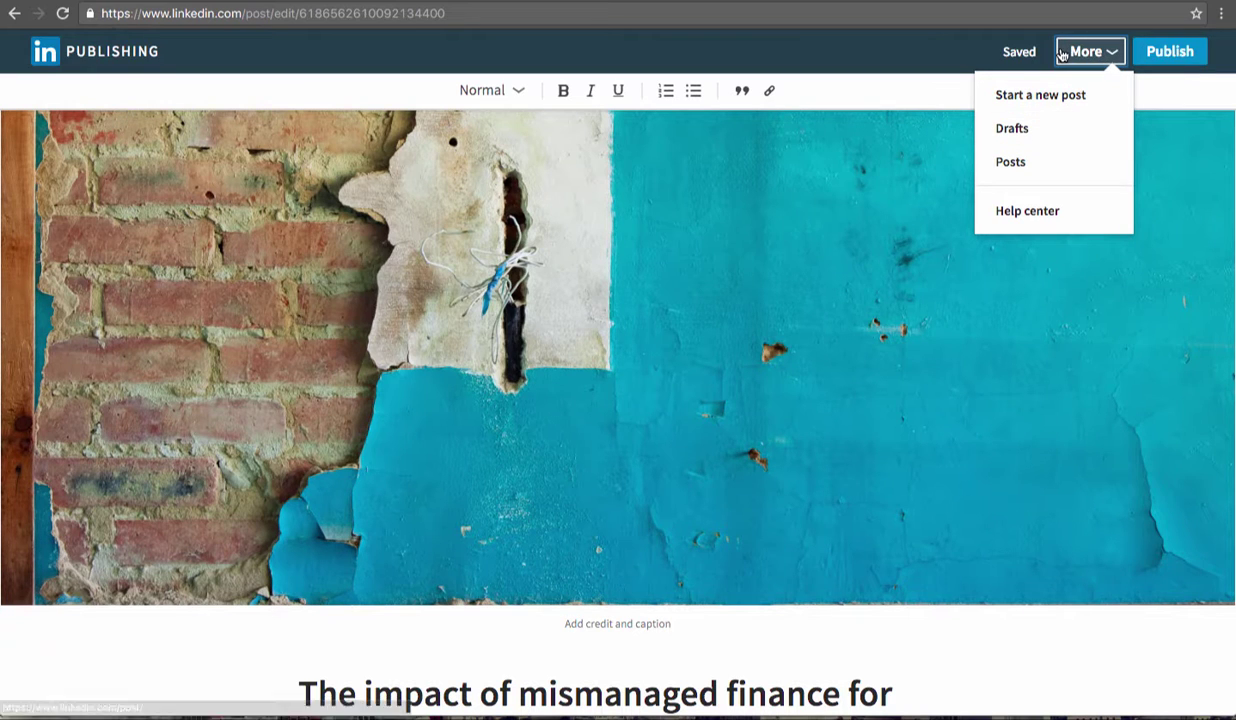
pyautogui.click(1089, 53)
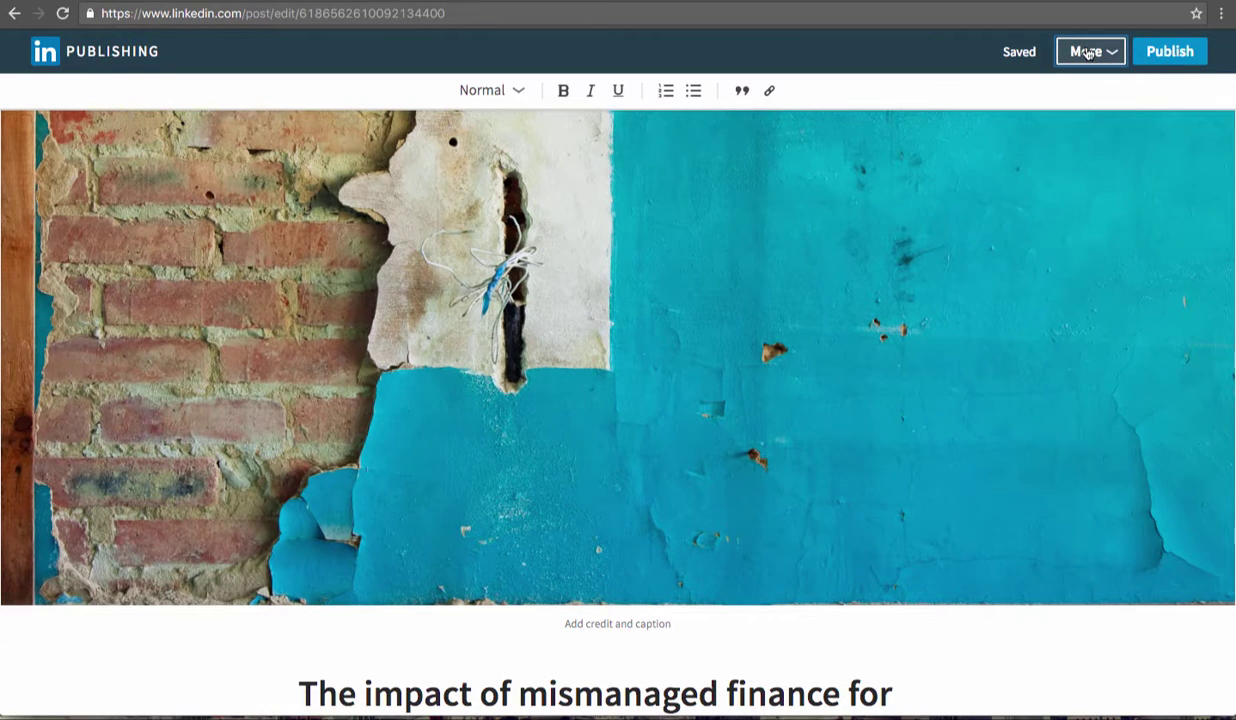
pyautogui.click(1157, 53)
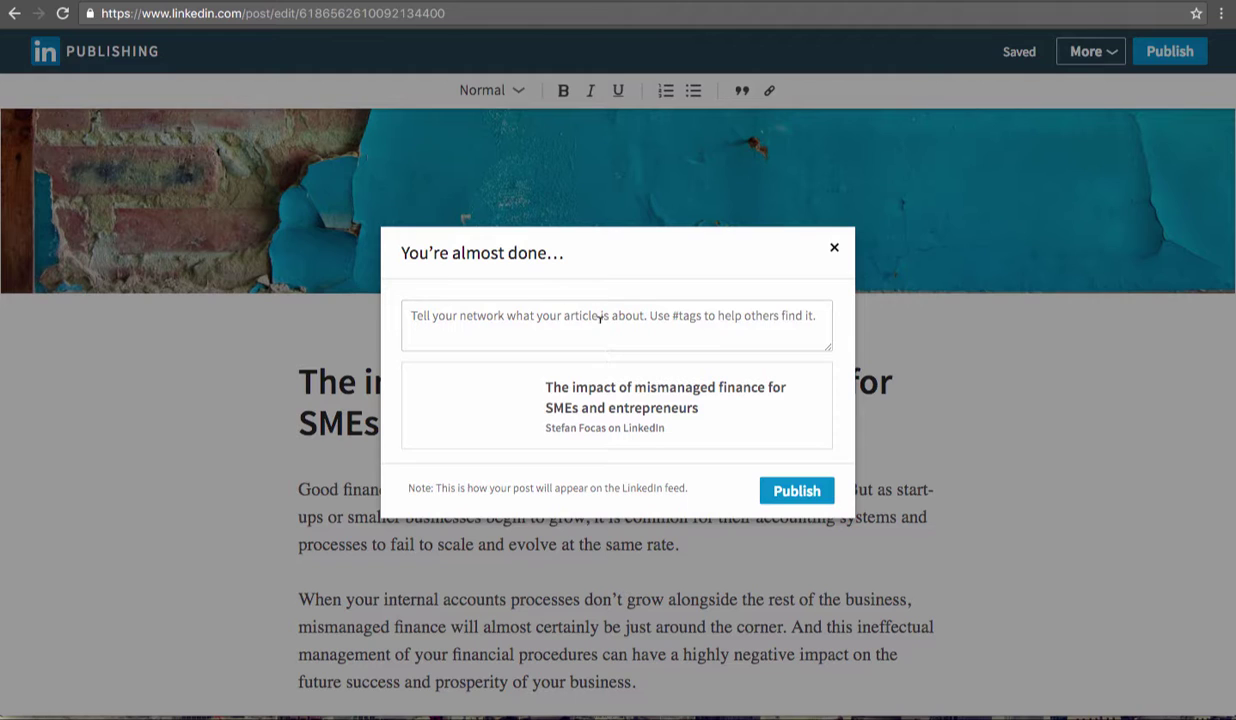
pyautogui.click(580, 318)
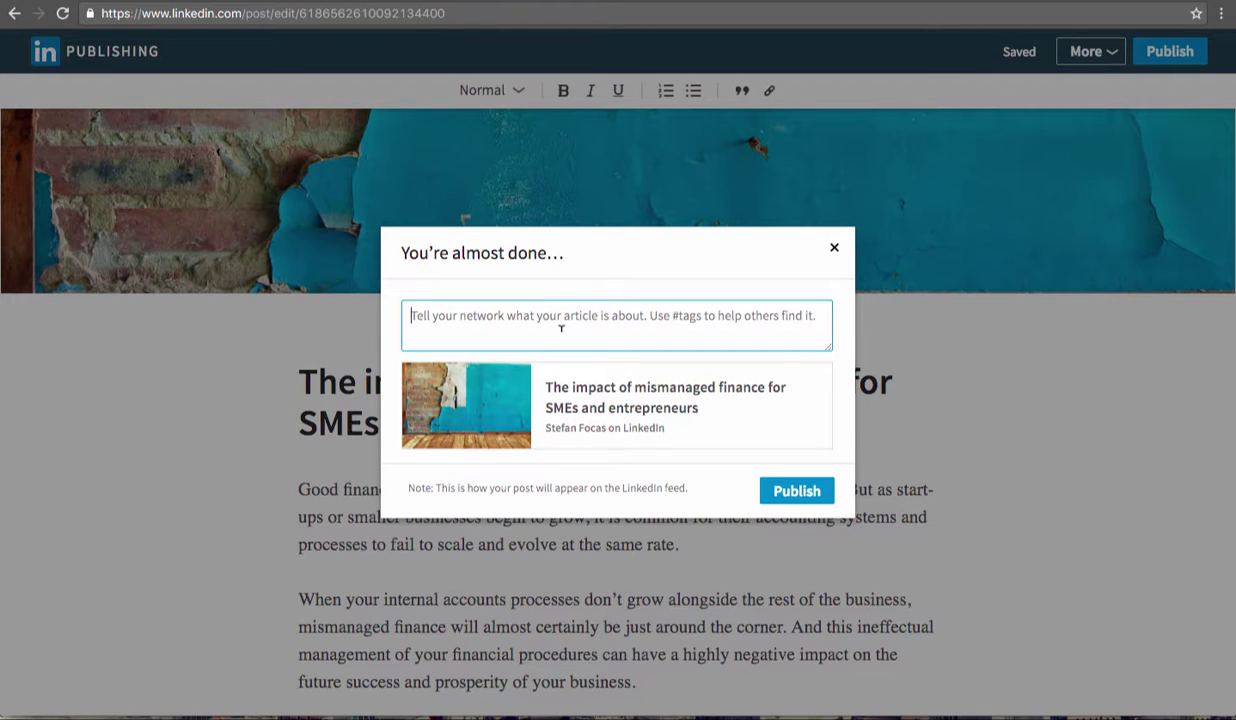
pyautogui.click(834, 247)
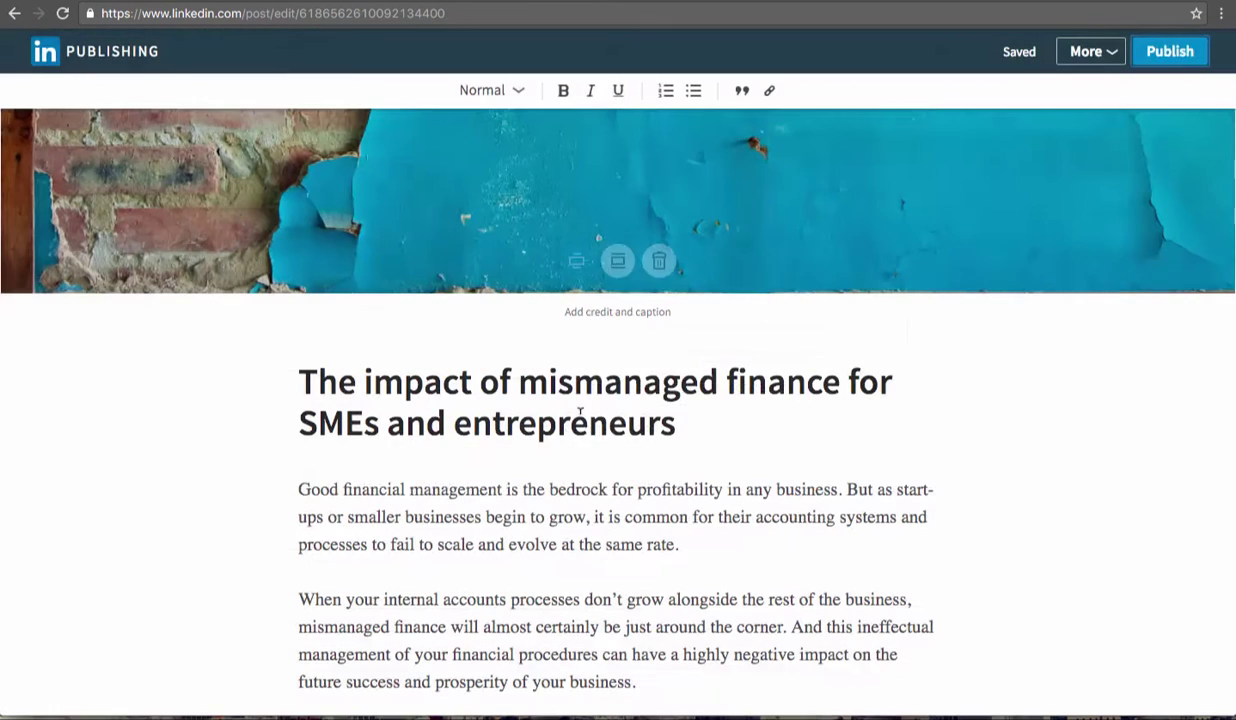
# Copy the article's opening sentence, "Good financial management is the bedrock for profitability in any business.", into the publishing dialog's network description.
pyautogui.moveTo(297, 489); pyautogui.dragTo(838, 485)
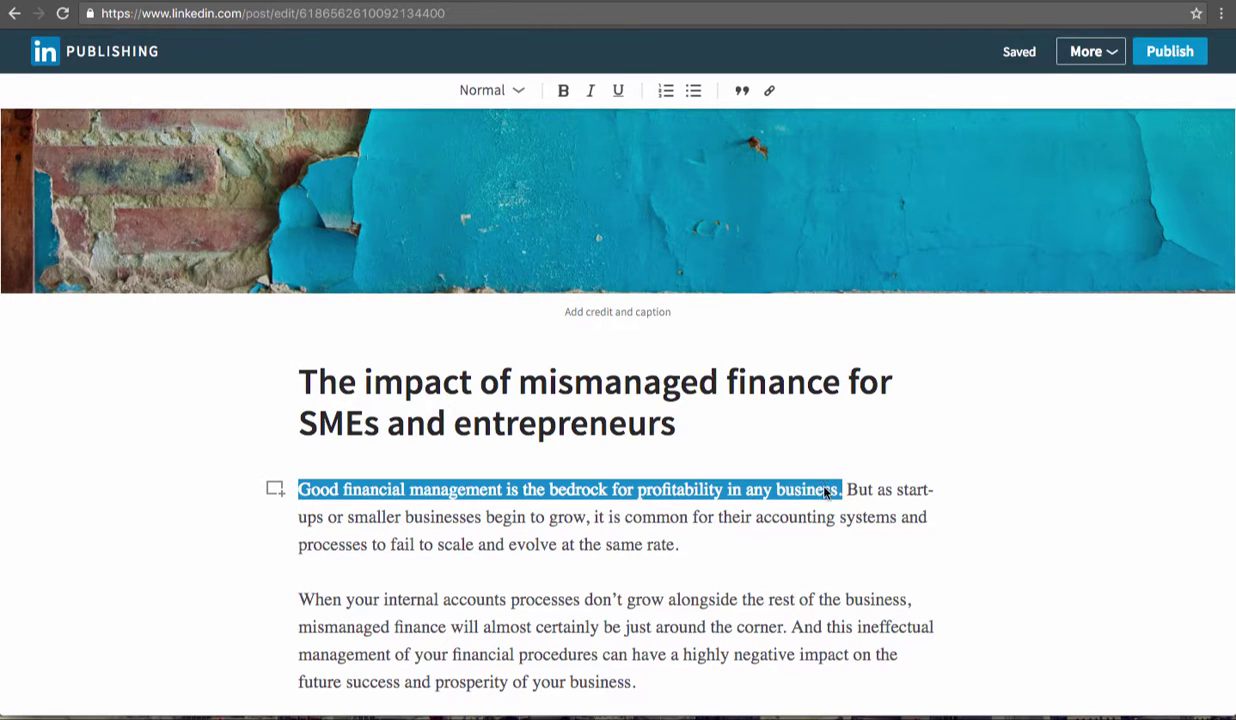
pyautogui.rightClick(826, 490)
pyautogui.click(745, 451)
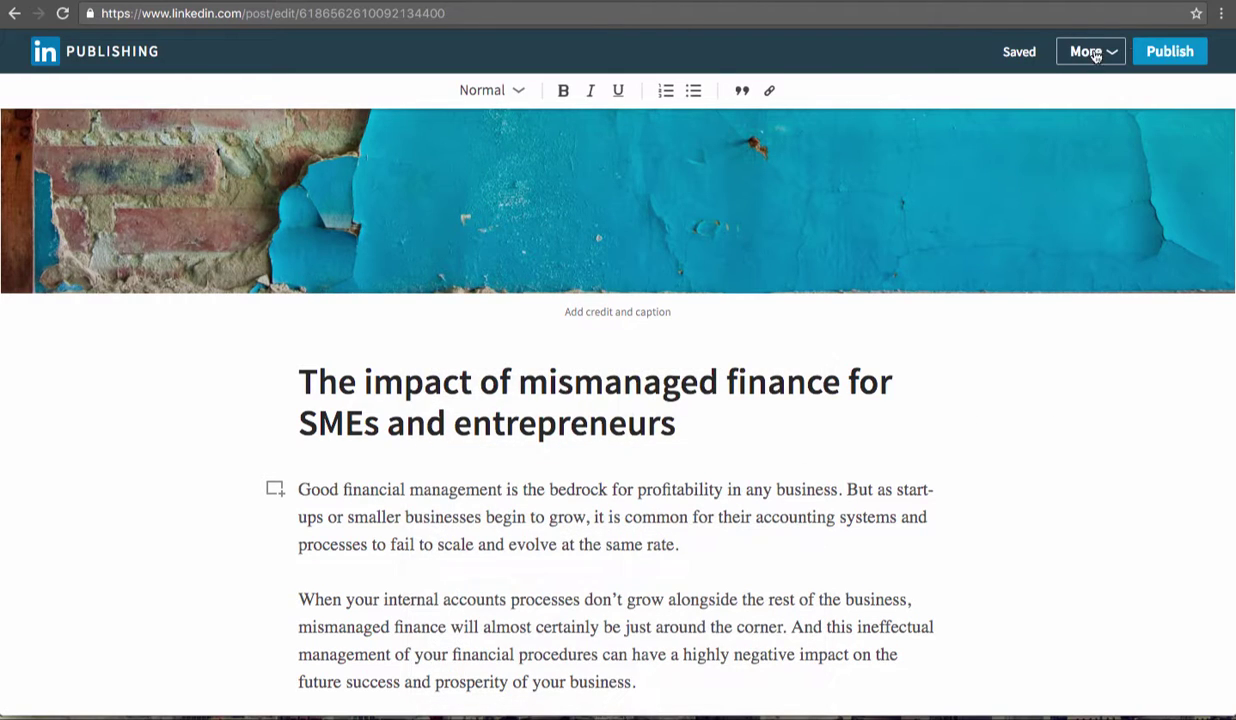
pyautogui.click(1168, 52)
pyautogui.click(531, 325)
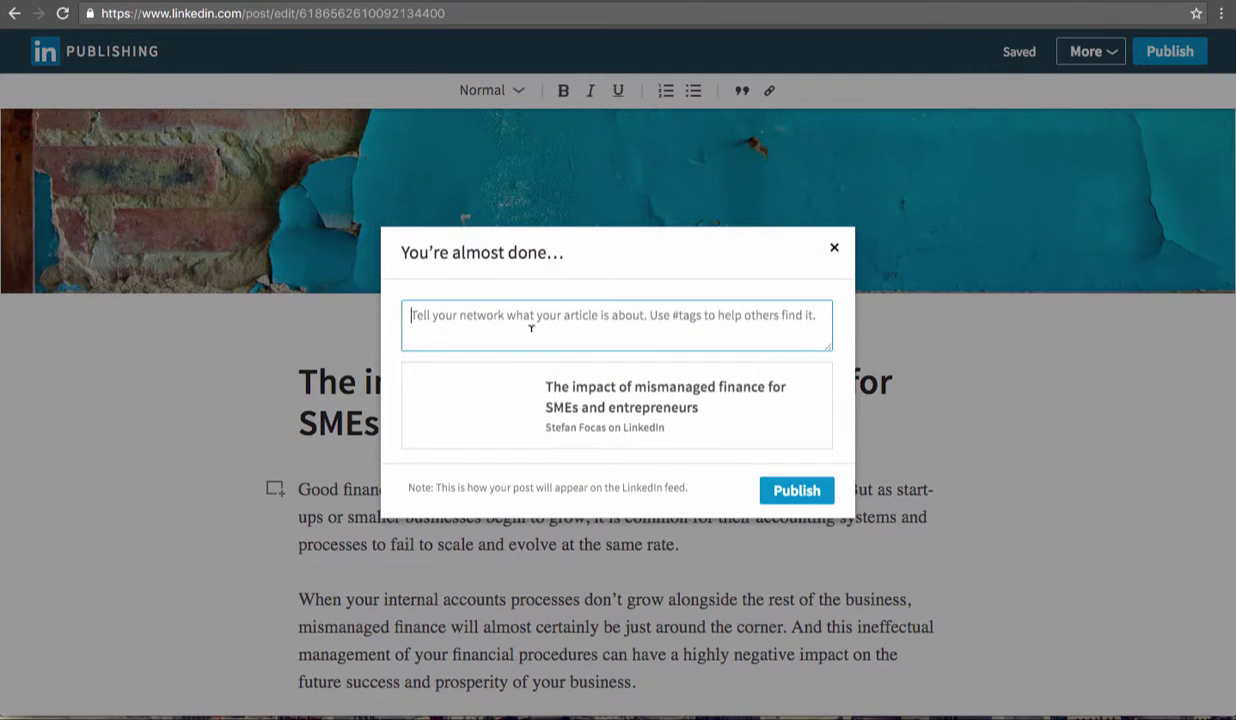
pyautogui.hotkey('ctrl', 'v')
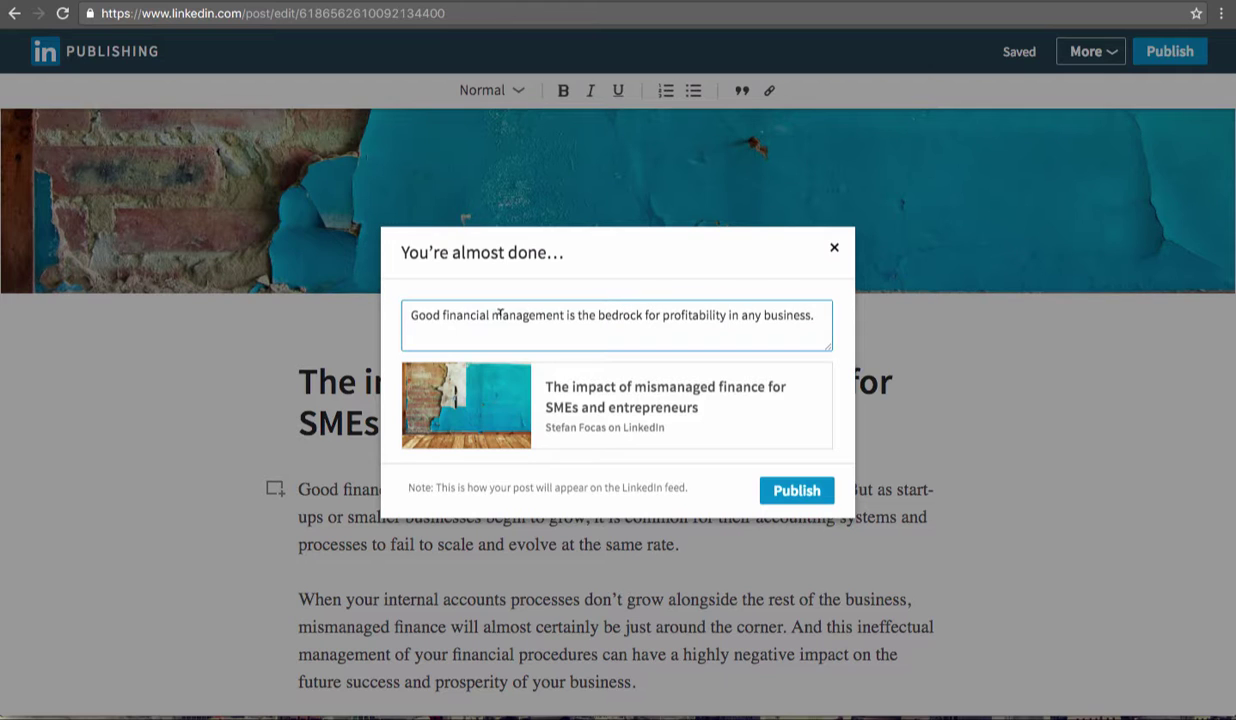
# Turn "financial" and "profitability" in the network description into hashtags and publish the article.
pyautogui.click(443, 315)
pyautogui.write('#')
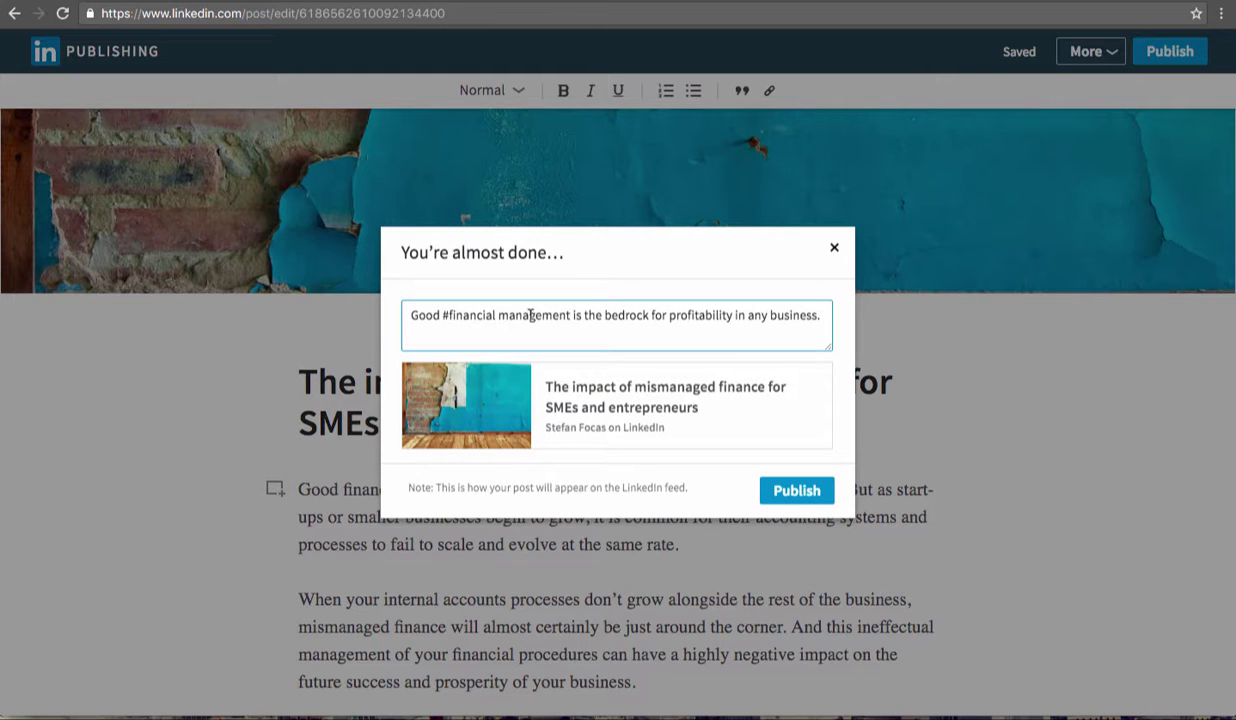
pyautogui.click(669, 315)
pyautogui.write('#')
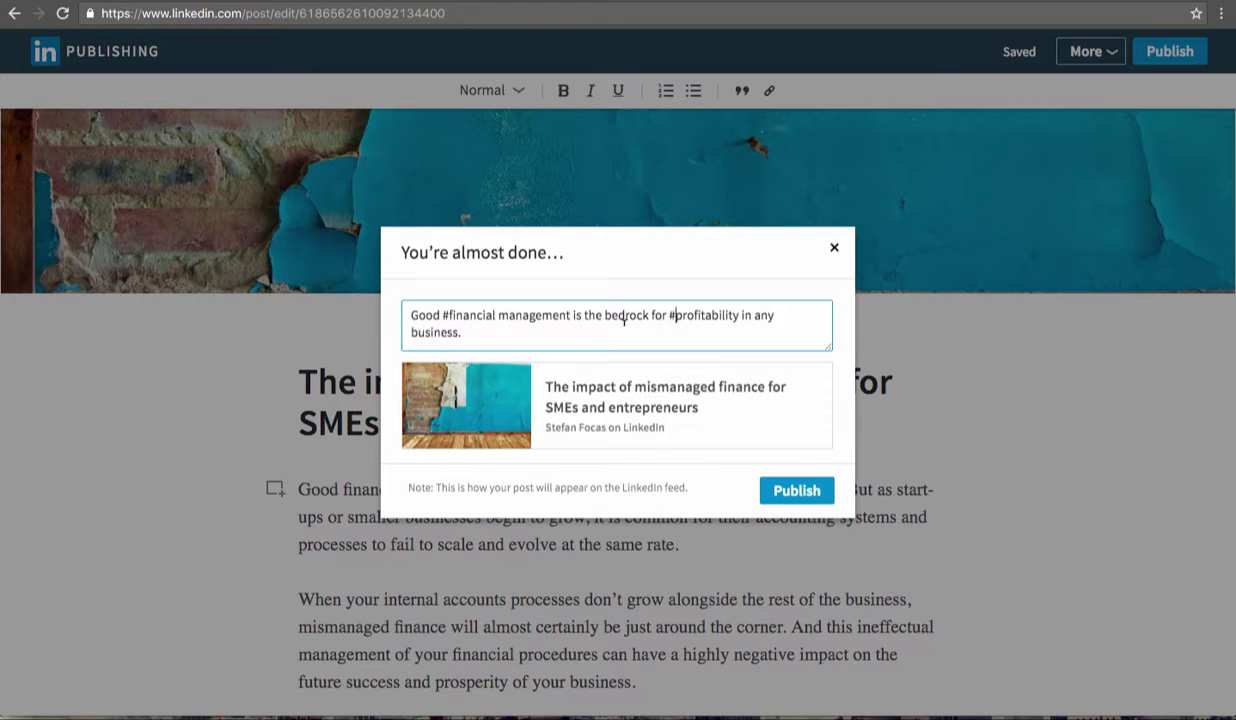
pyautogui.click(793, 492)
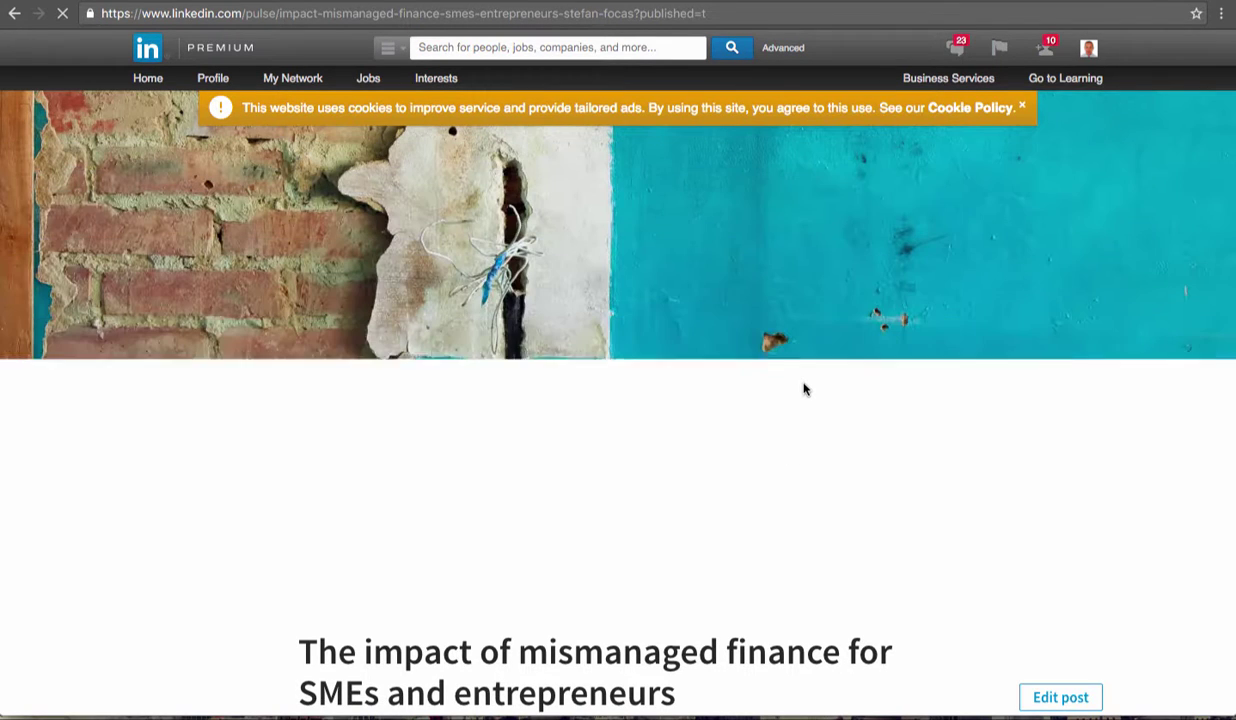
# Review the published article from cover image and headline through the body text to the closing link, then return to its beginning.
pyautogui.scroll(-5, 803, 389)
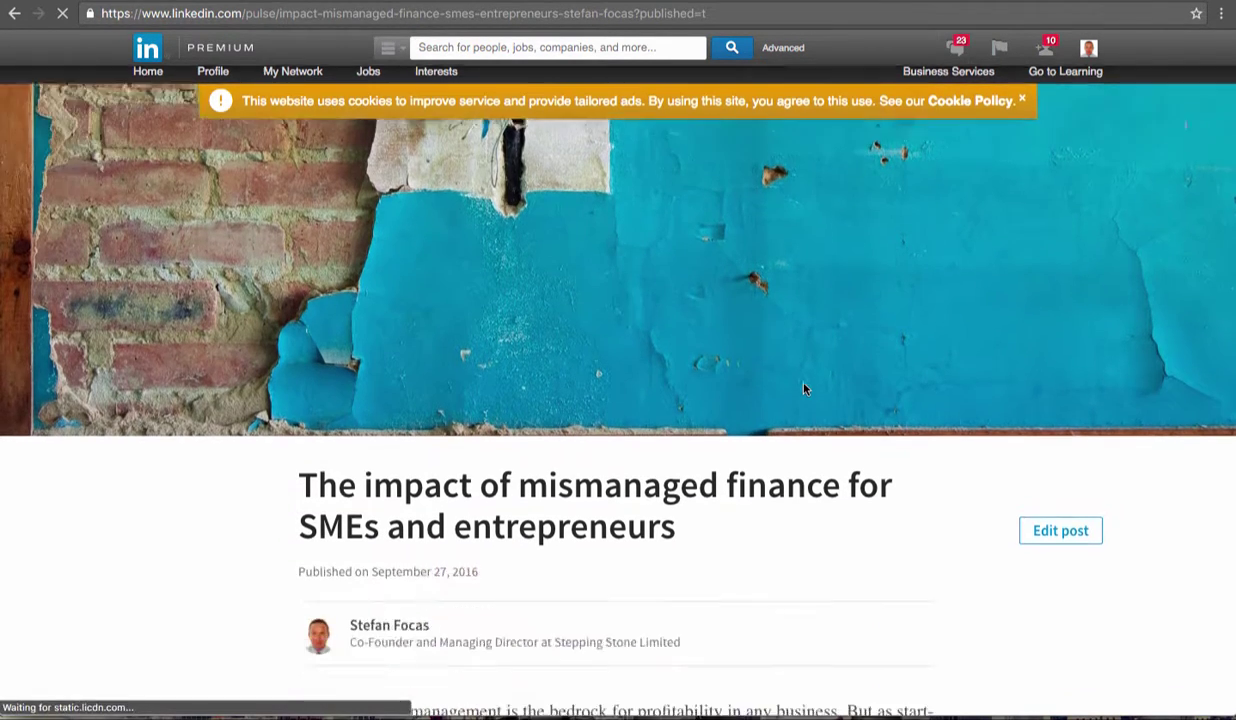
pyautogui.scroll(2, 803, 389)
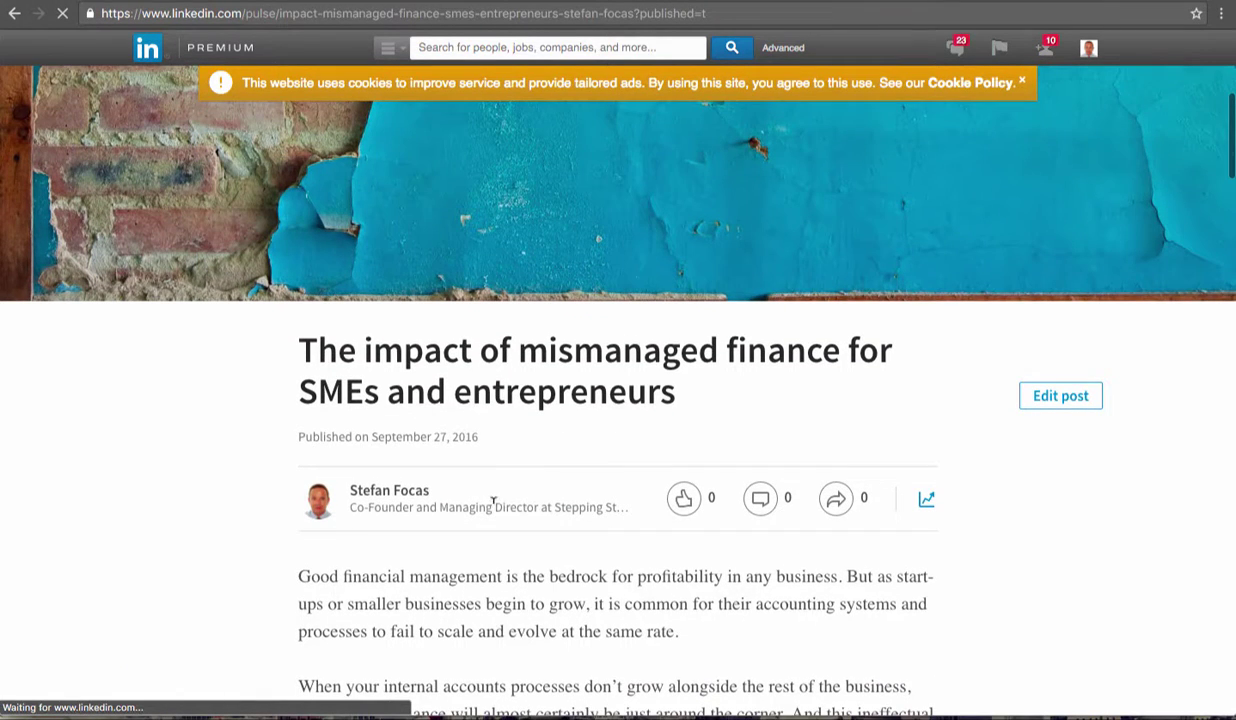
pyautogui.scroll(-2, 717, 578)
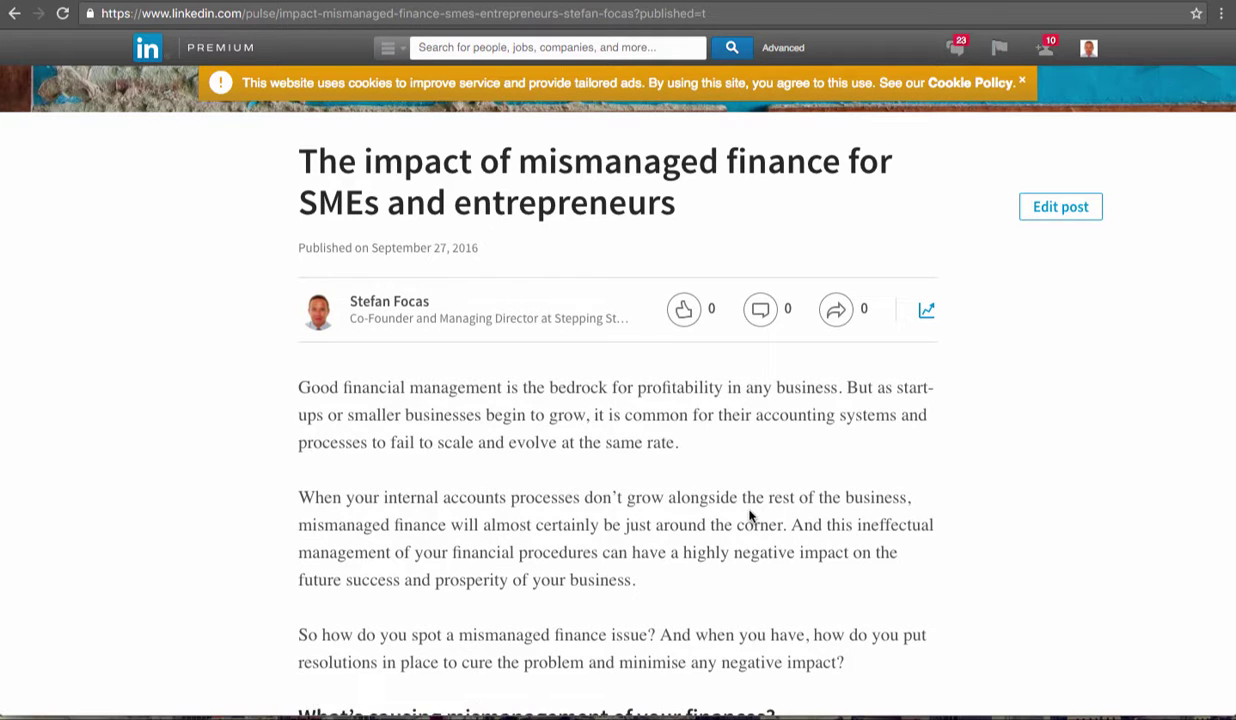
pyautogui.scroll(-1, 760, 490)
pyautogui.scroll(-15, 779, 484)
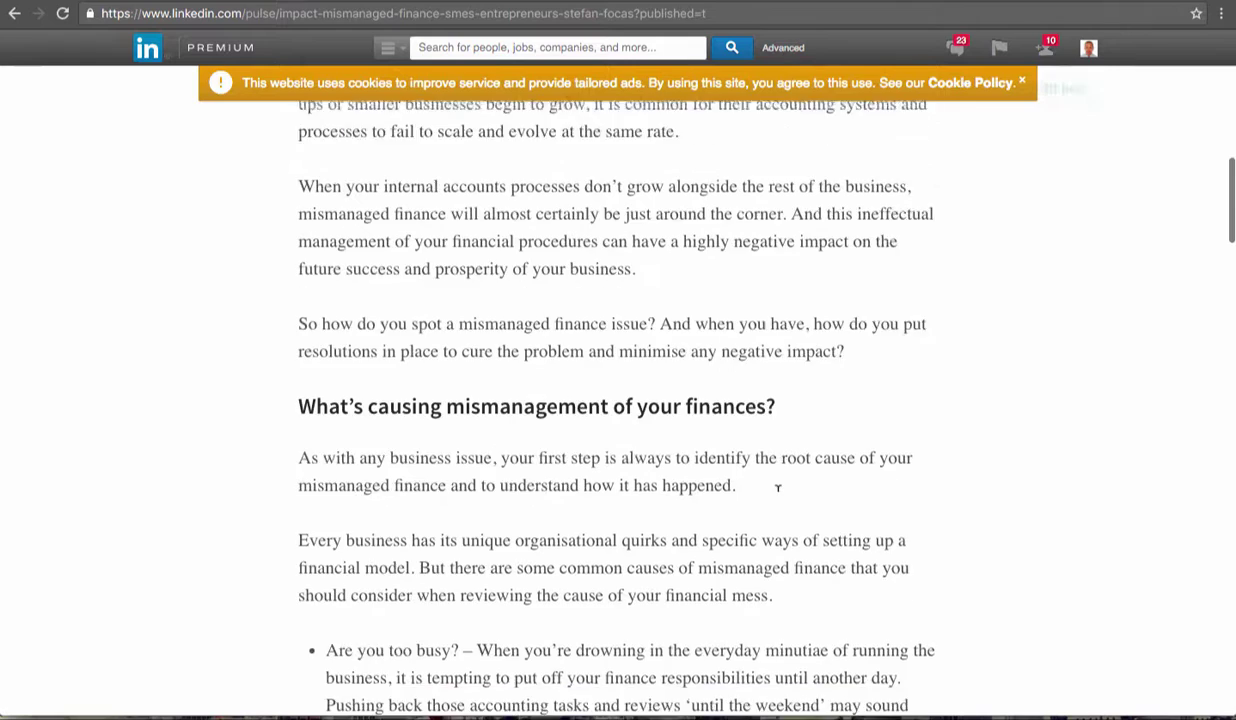
pyautogui.scroll(-15, 778, 487)
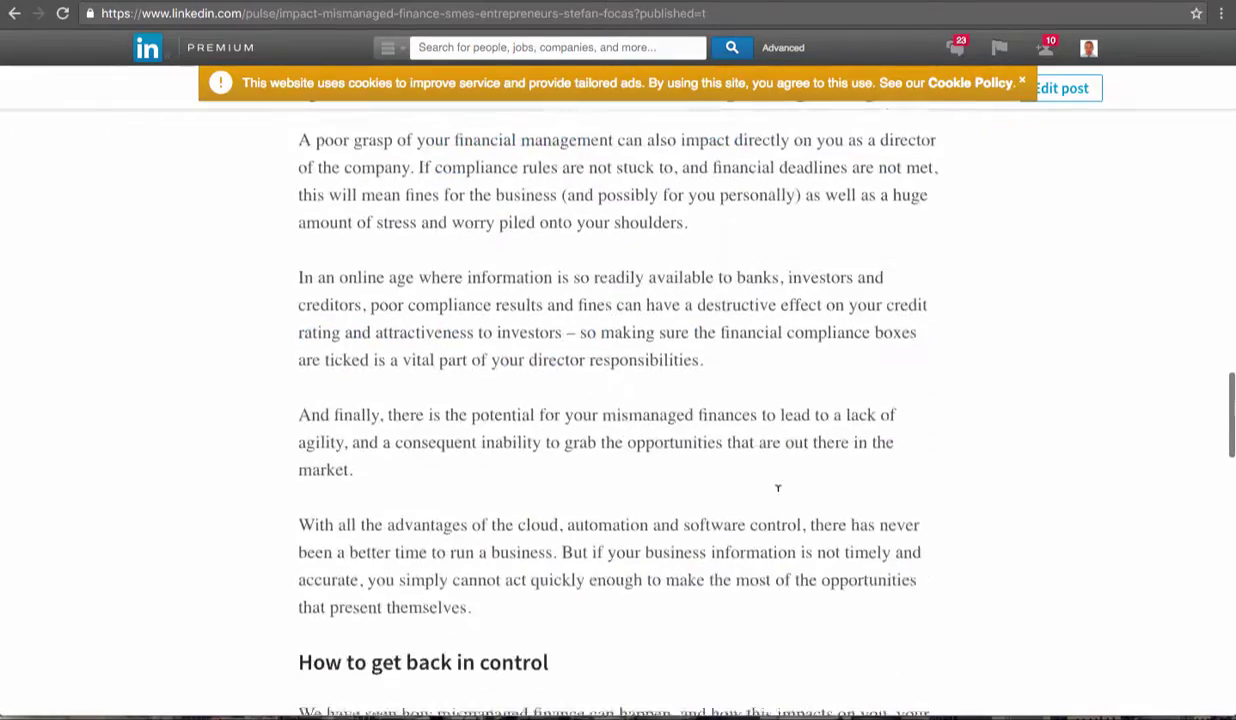
pyautogui.scroll(-2, 779, 486)
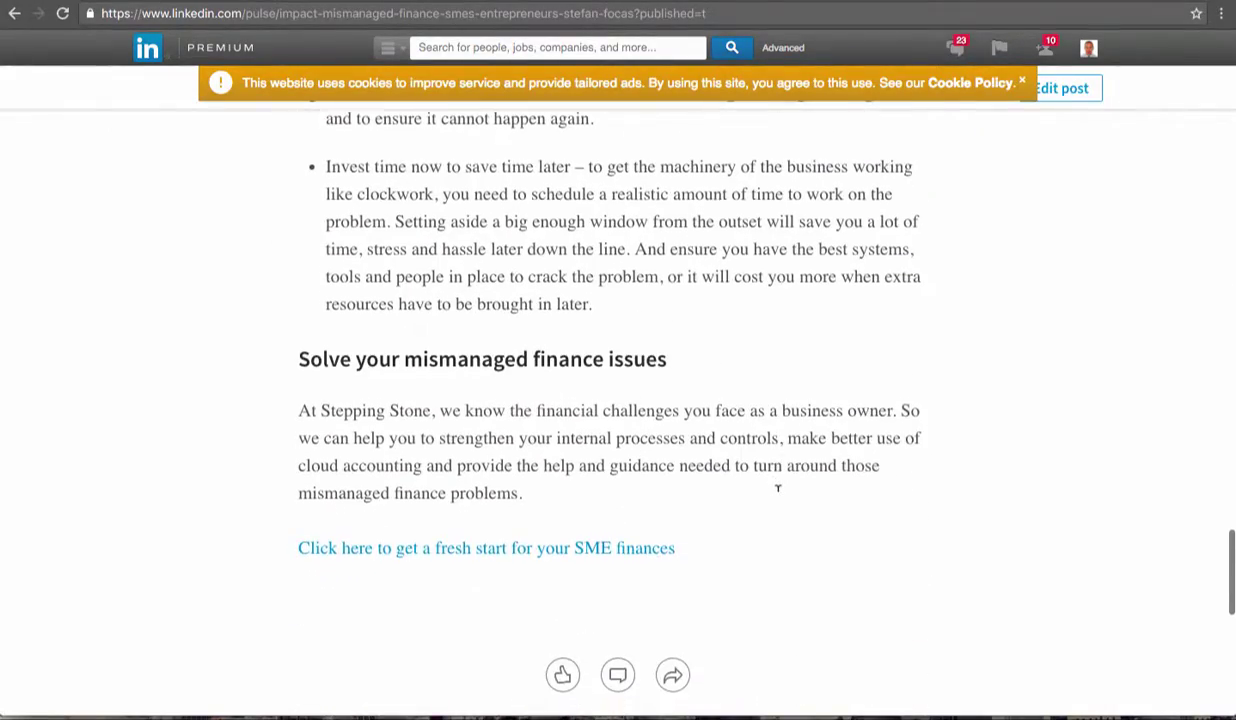
pyautogui.scroll(15, 778, 488)
pyautogui.scroll(15, 778, 490)
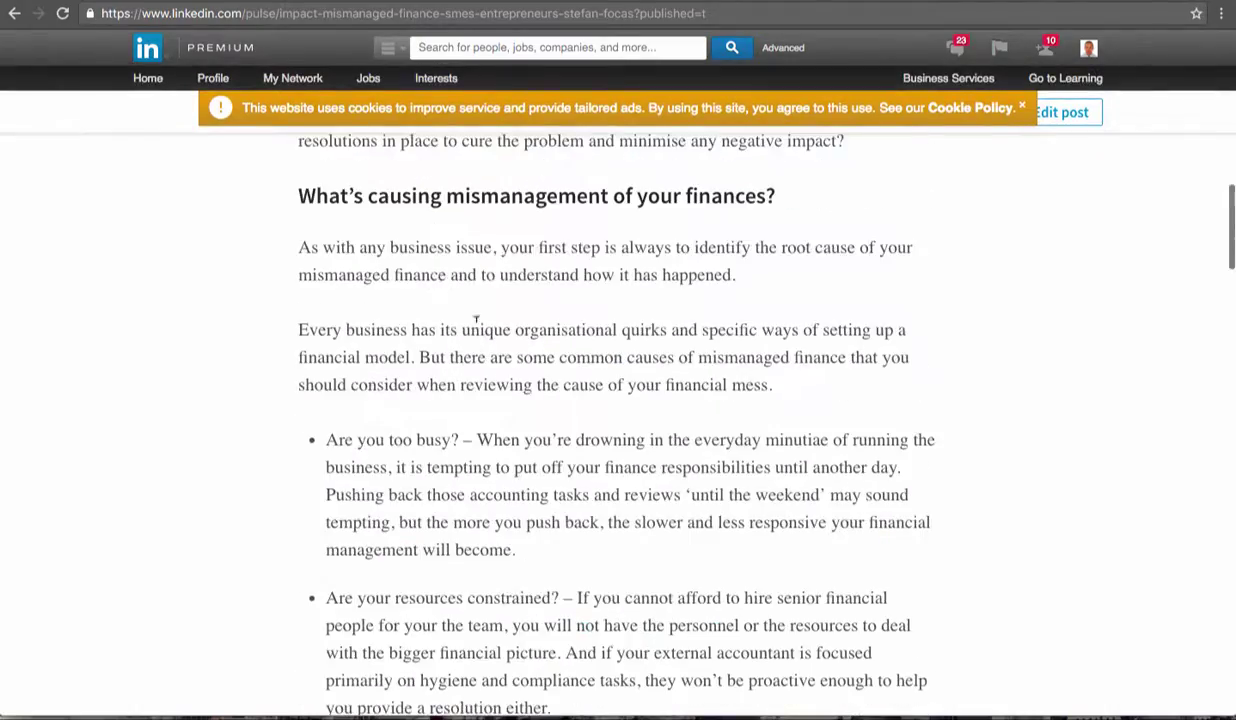
pyautogui.scroll(-1, 456, 604)
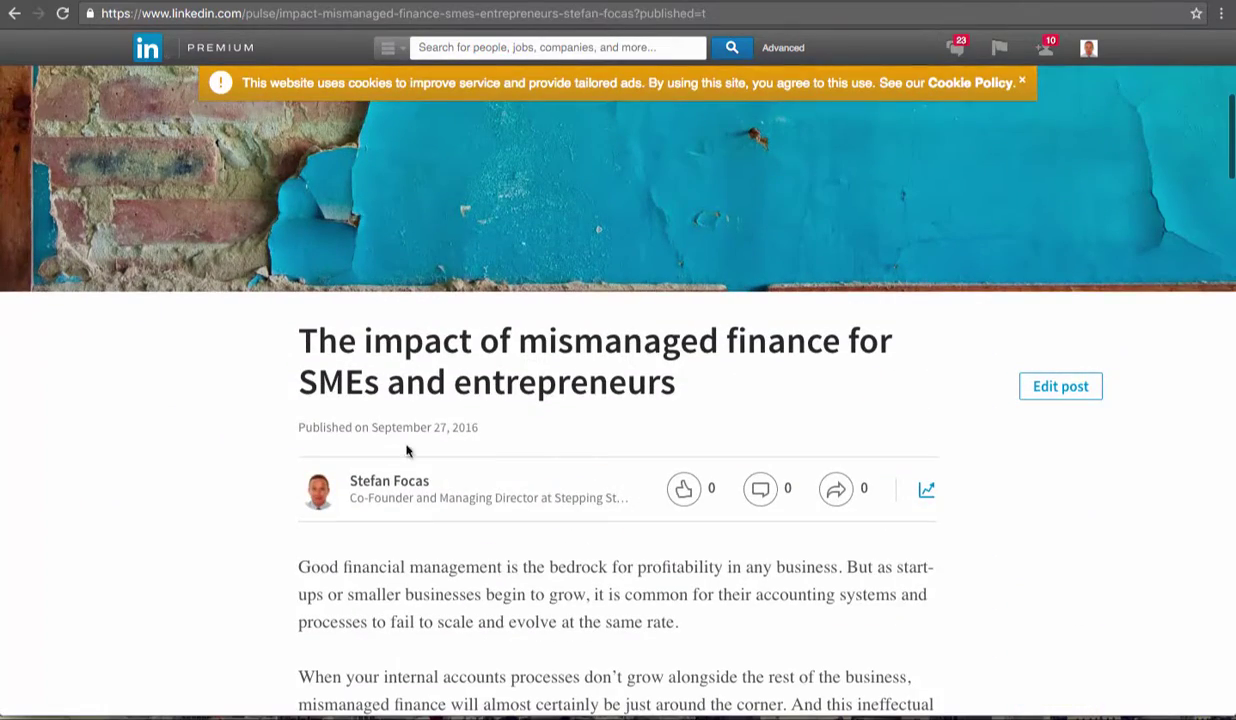
pyautogui.scroll(-1, 491, 469)
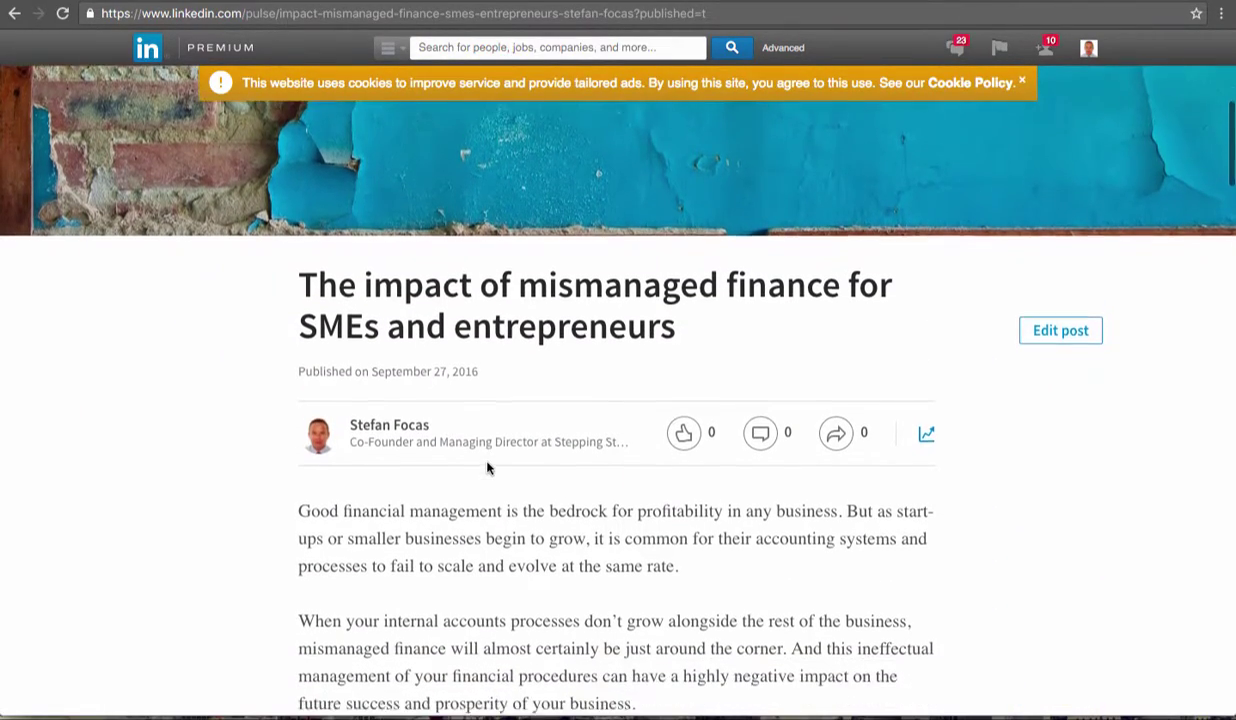
pyautogui.scroll(4, 488, 468)
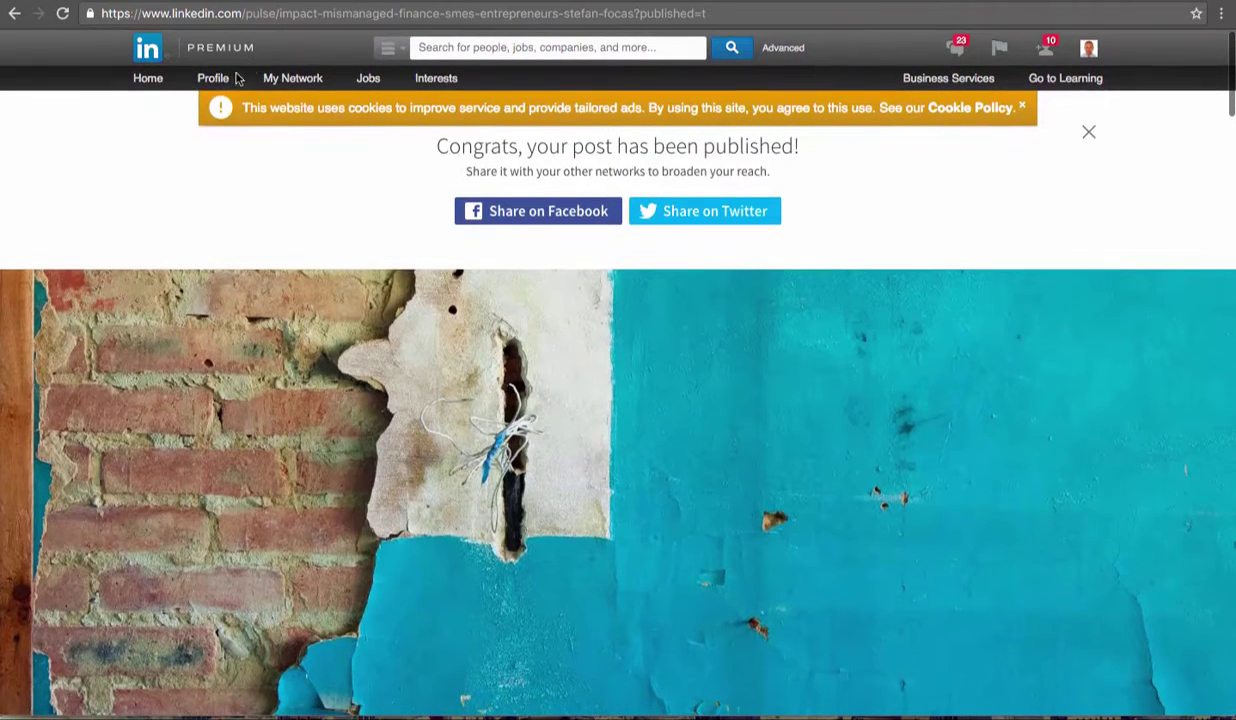
# Open the author's own LinkedIn profile and preview how it looks to connections.
pyautogui.moveTo(219, 86)
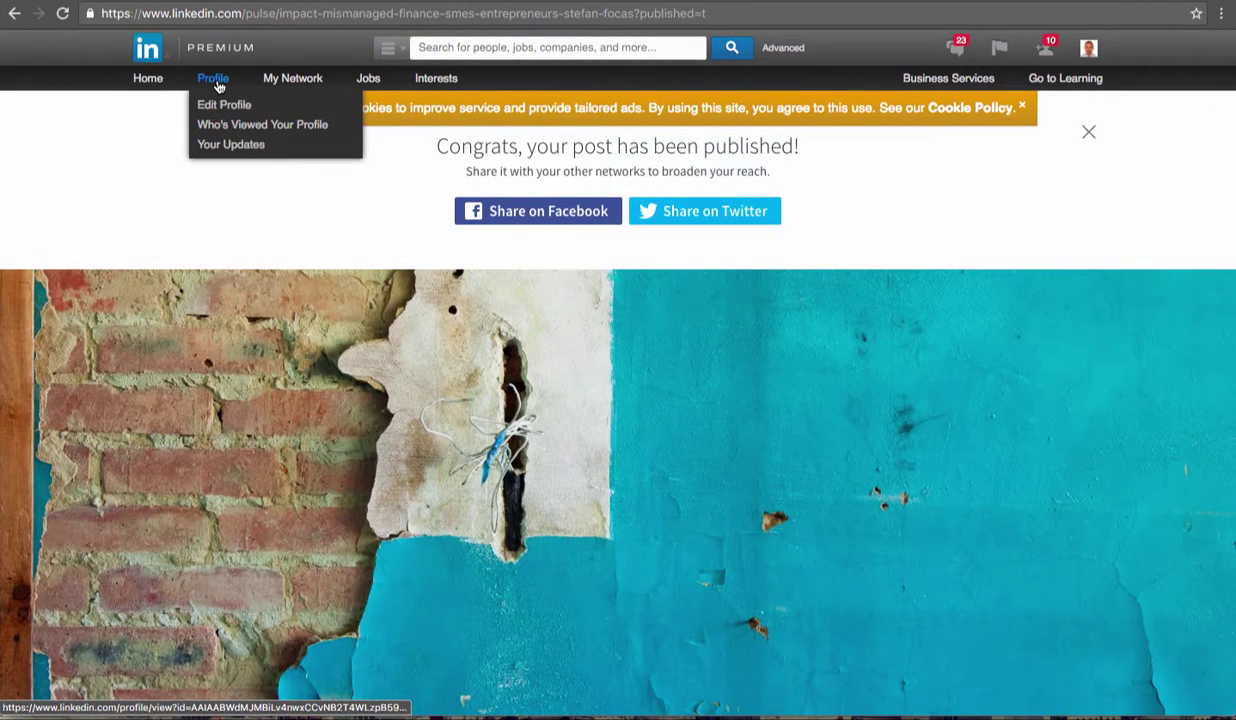
pyautogui.click(216, 80)
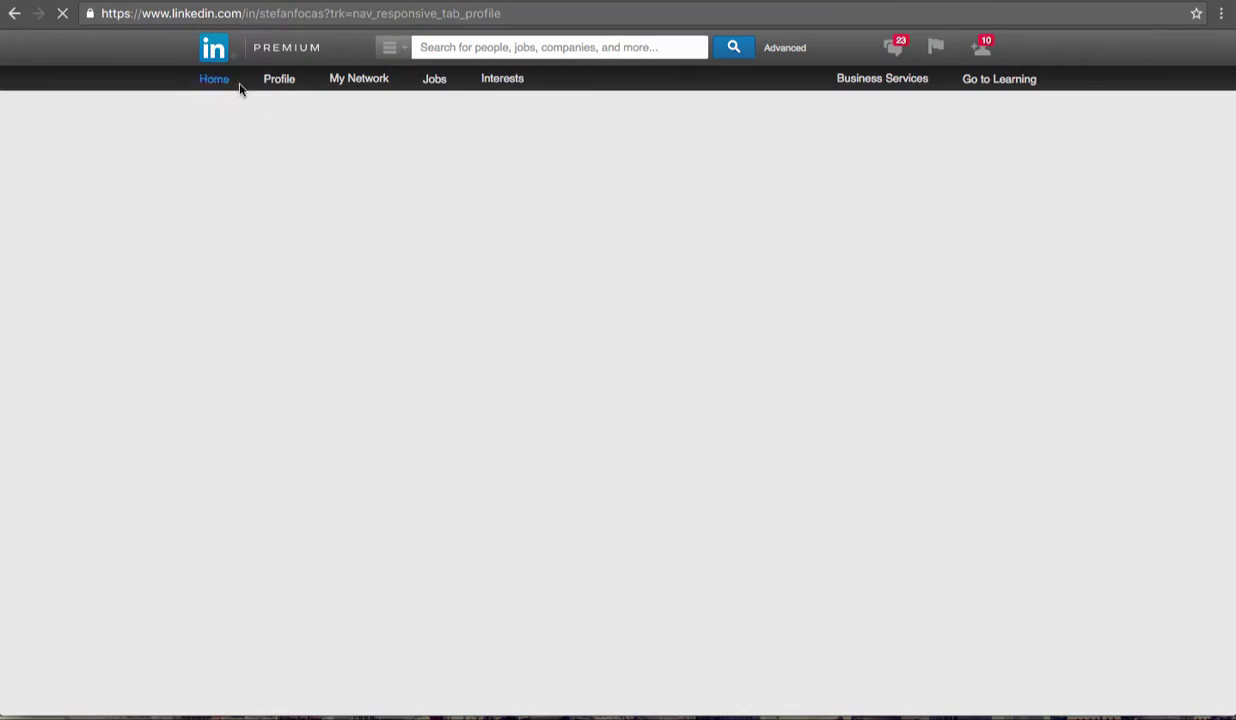
pyautogui.scroll(-3, 553, 405)
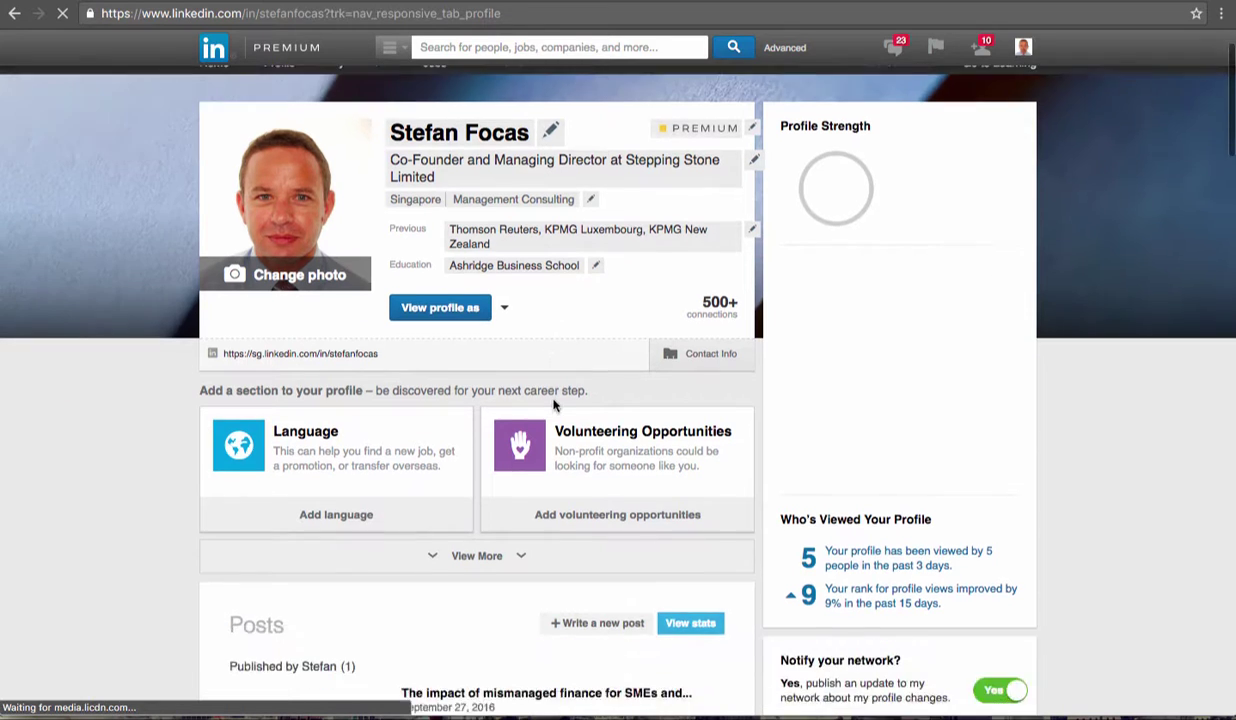
pyautogui.scroll(3, 553, 405)
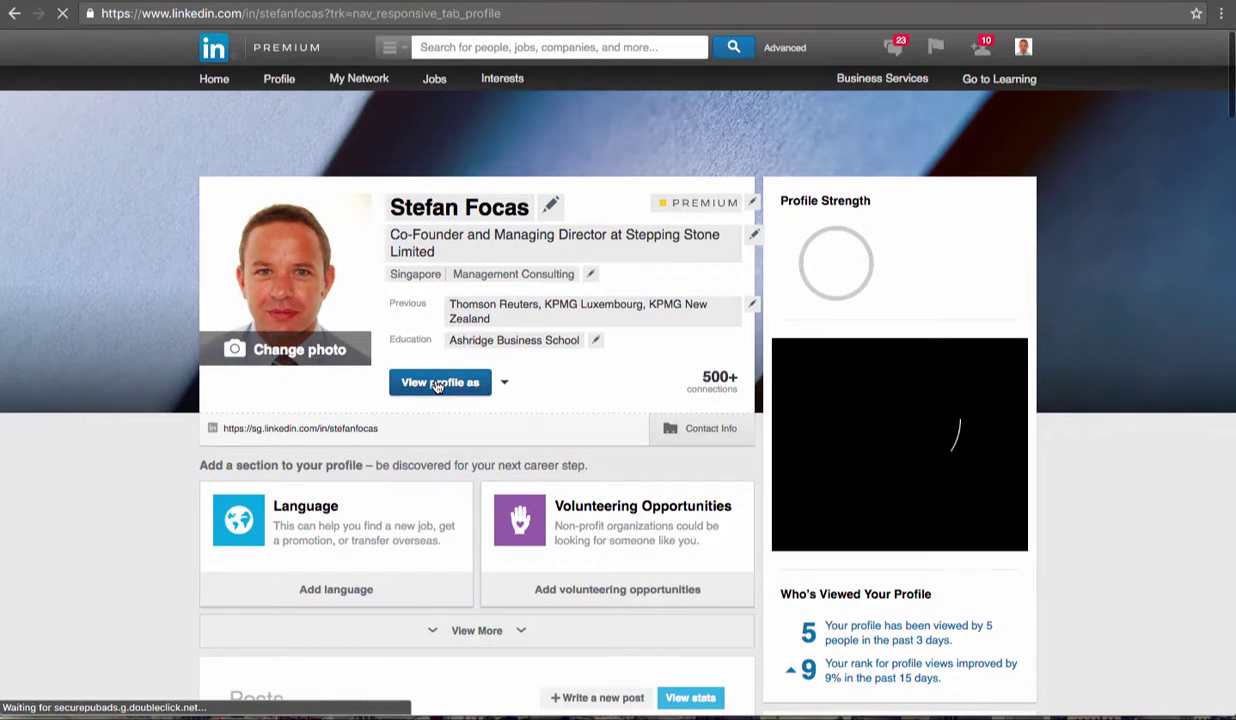
pyautogui.click(438, 383)
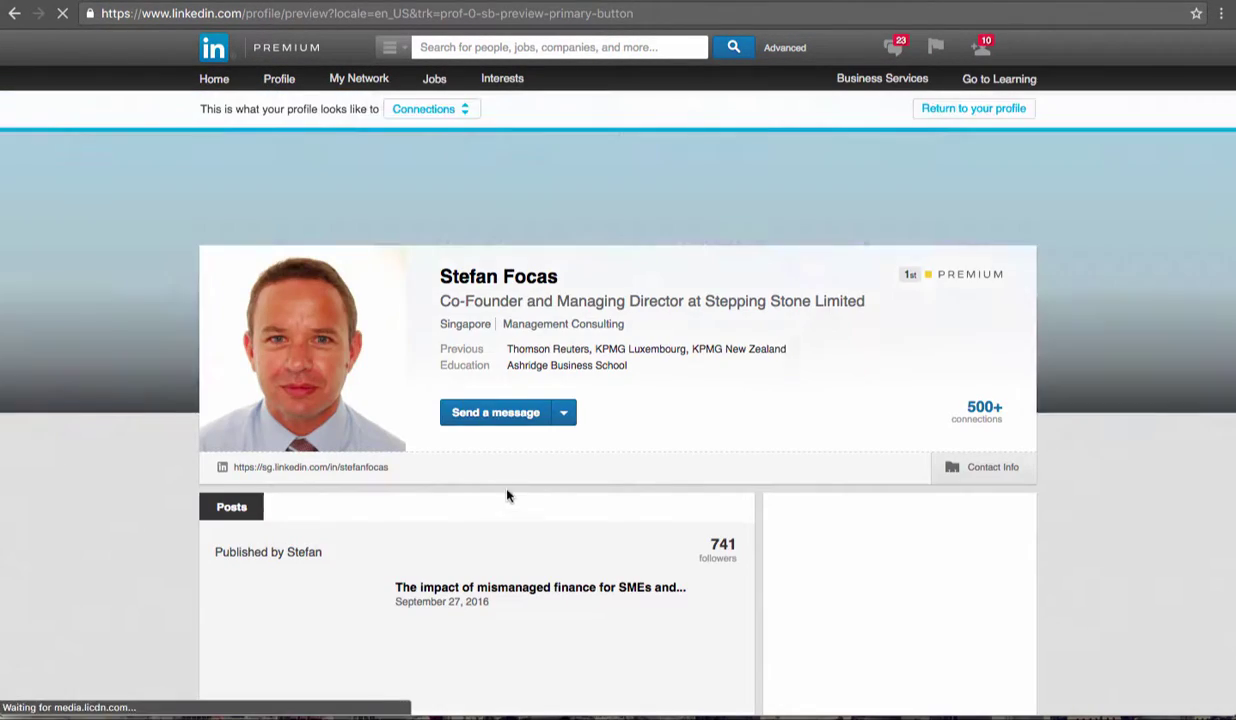
# Open the mismanaged finance article from the profile preview's posts and check its cover image, headline, edit option and body text.
pyautogui.scroll(-2, 490, 481)
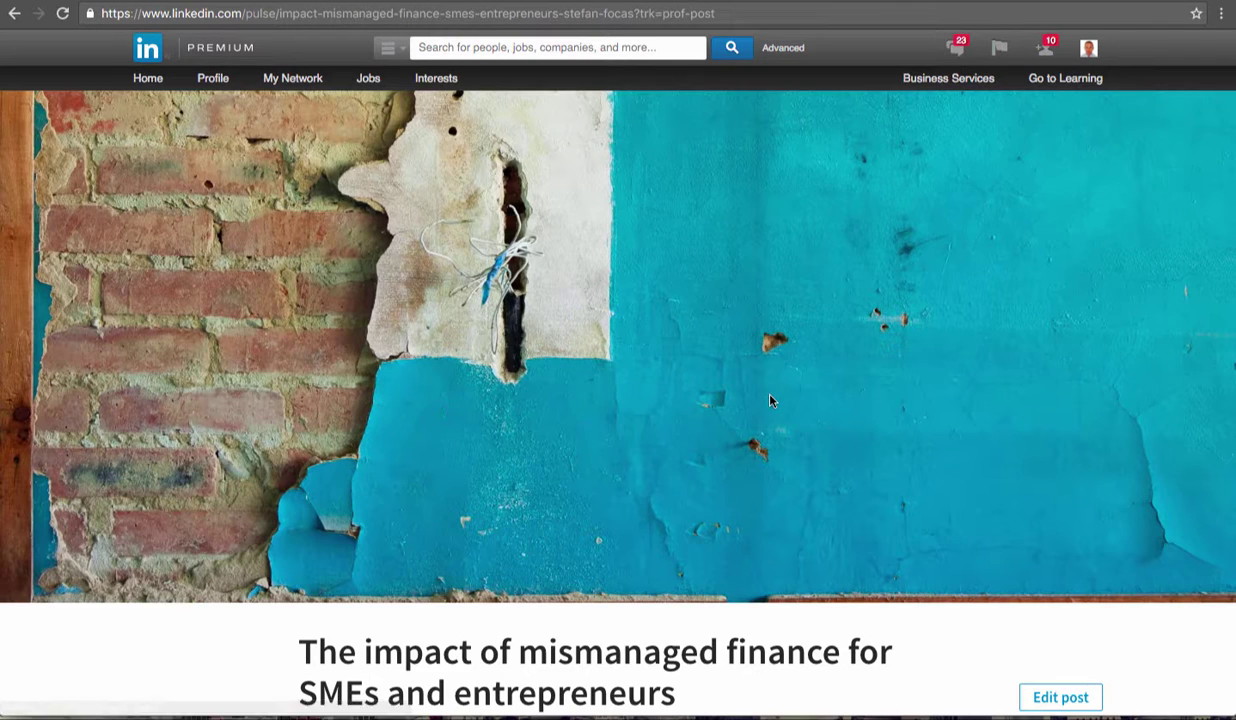
pyautogui.scroll(-3, 743, 379)
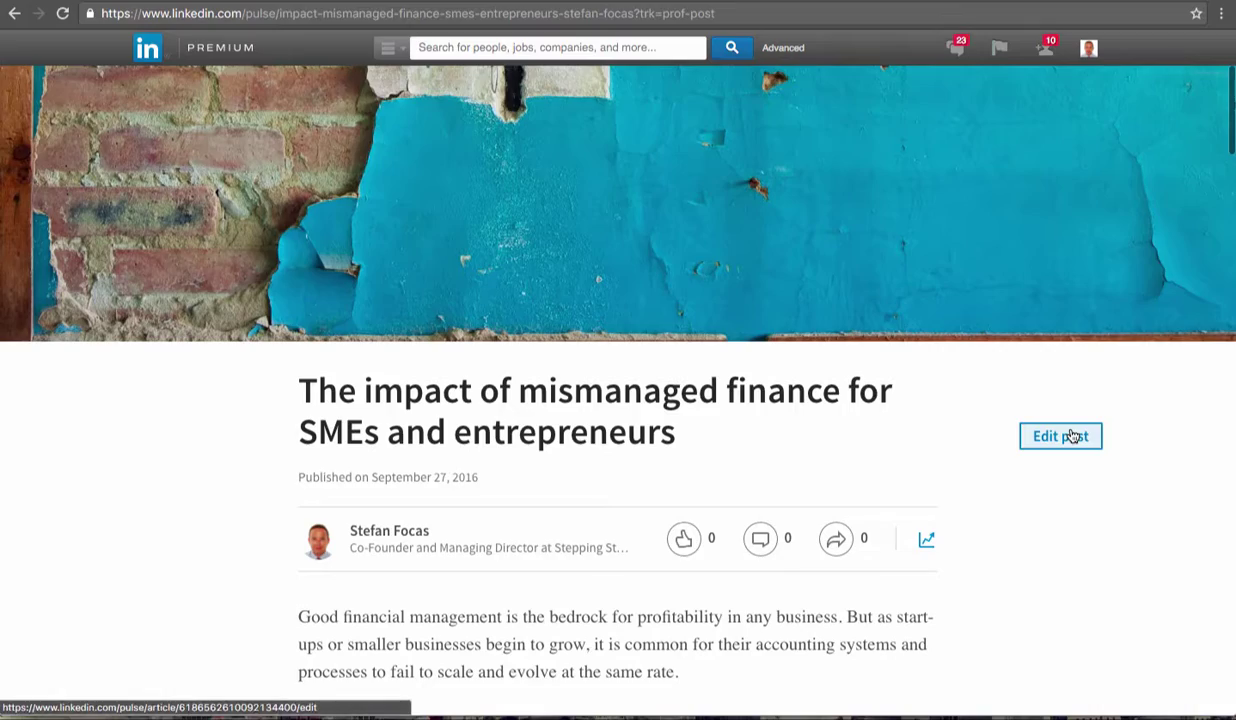
pyautogui.scroll(-4, 817, 395)
pyautogui.scroll(-20, 818, 395)
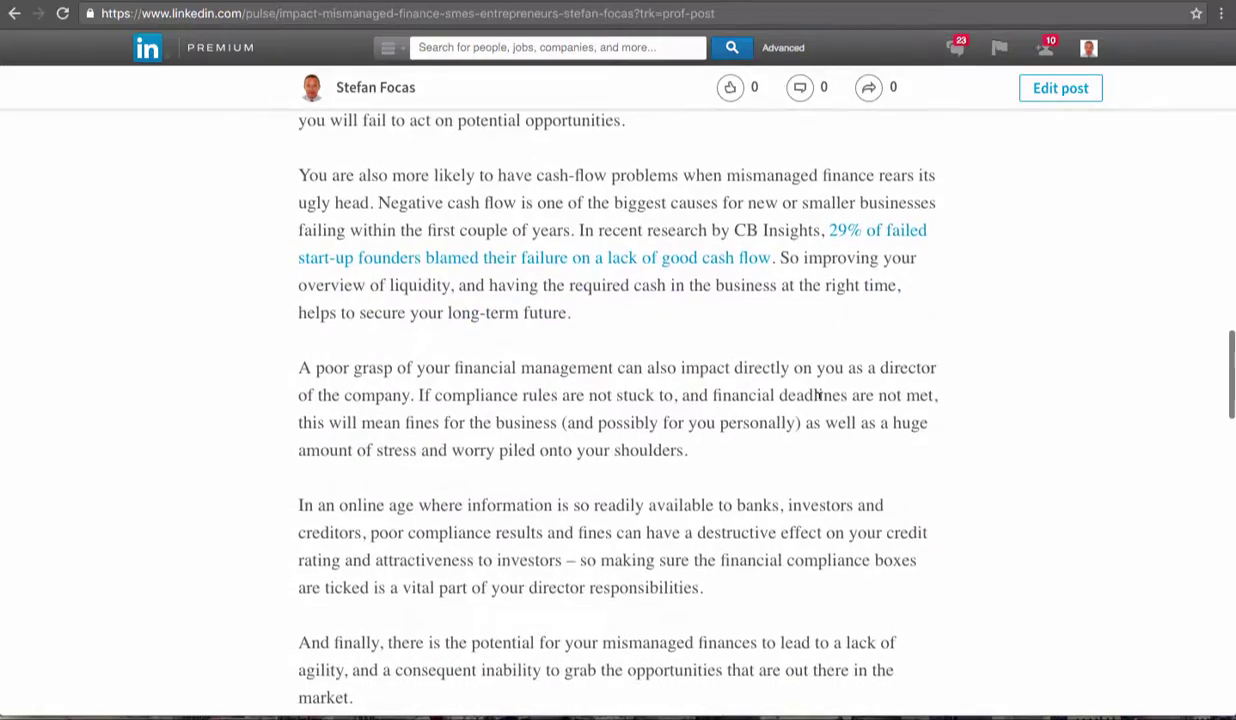
pyautogui.scroll(20, 819, 395)
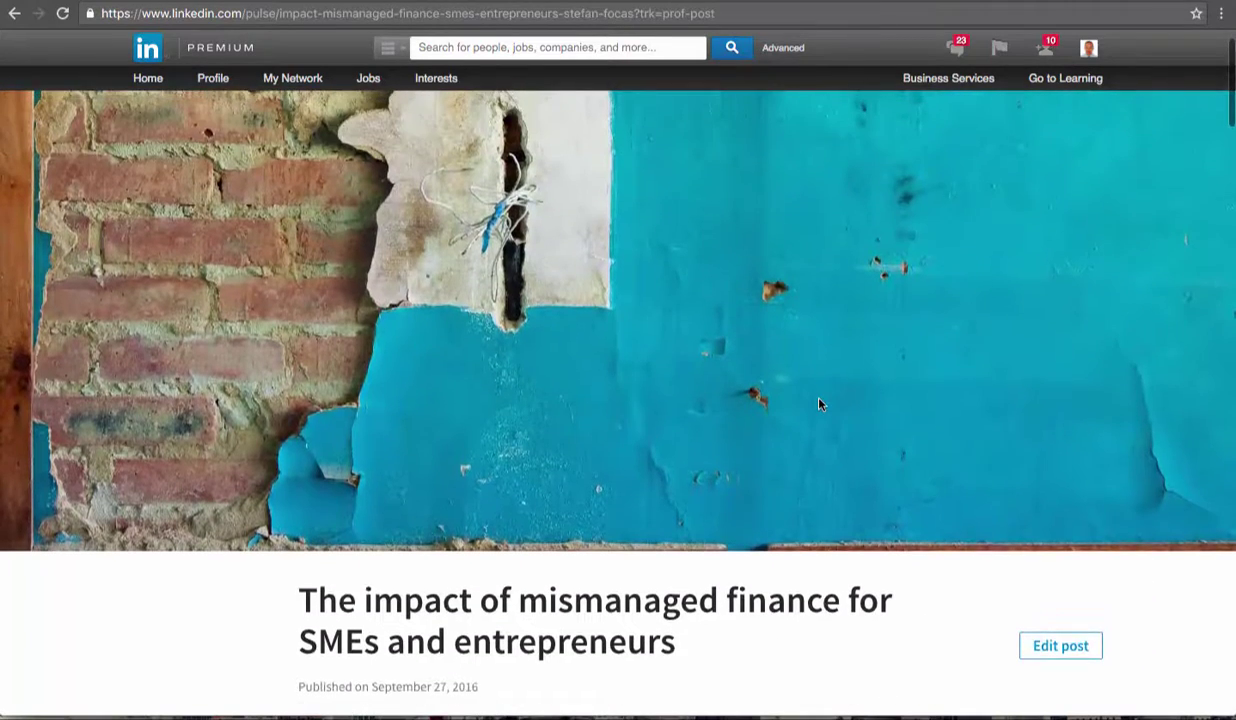